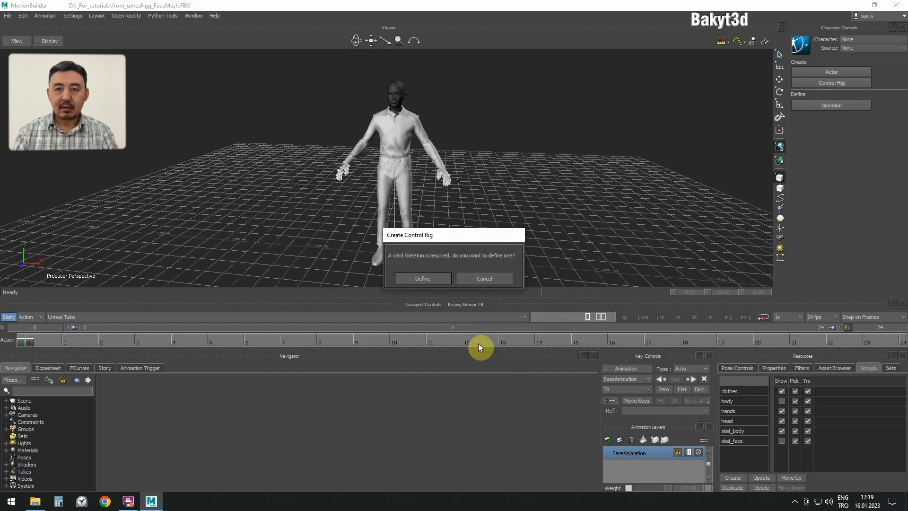
Step: Start defining a skeleton for the character and switch the viewer to X-Ray display
left_click(432, 279)
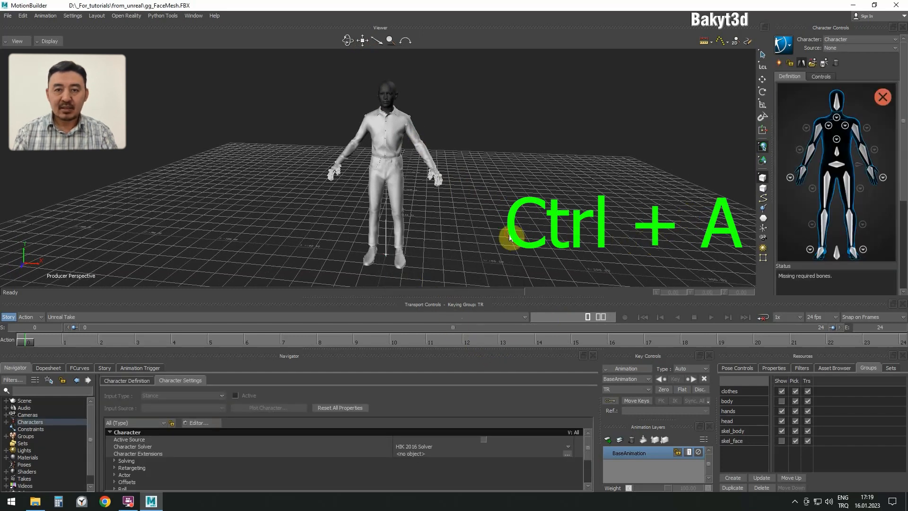
key("ctrl+a")
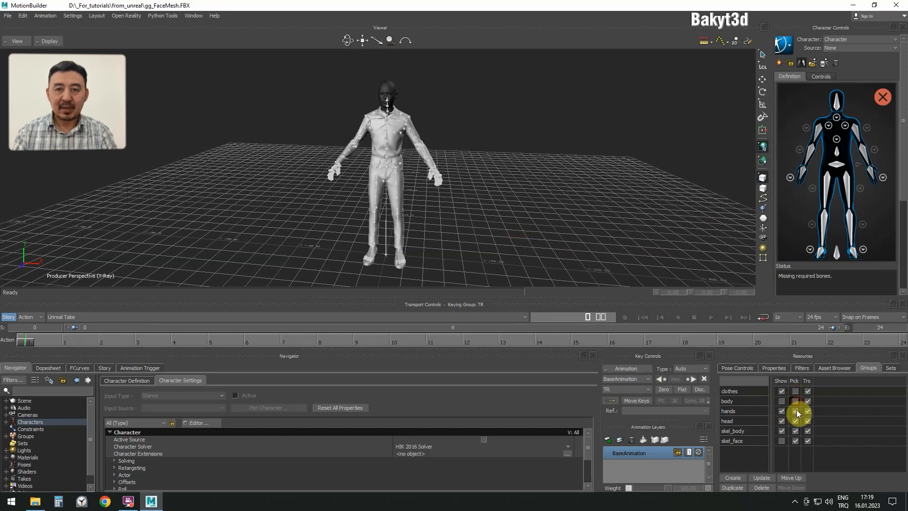
Step: Make the clothes, body, hands and head groups unpickable so only the skeleton can be selected
left_click(795, 410)
left_click(795, 420)
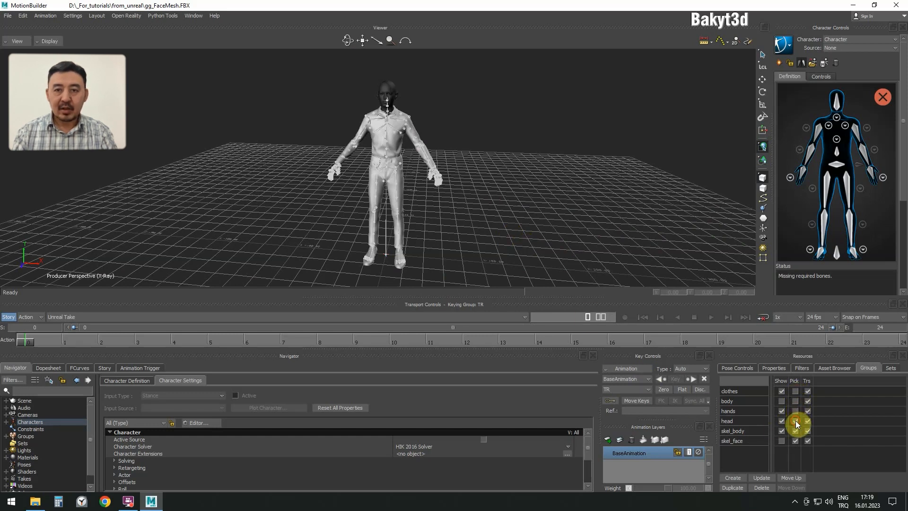
Step: Assign the root bone to the character definition's reference slot and its child pelvis to the hips slot
left_click(385, 247)
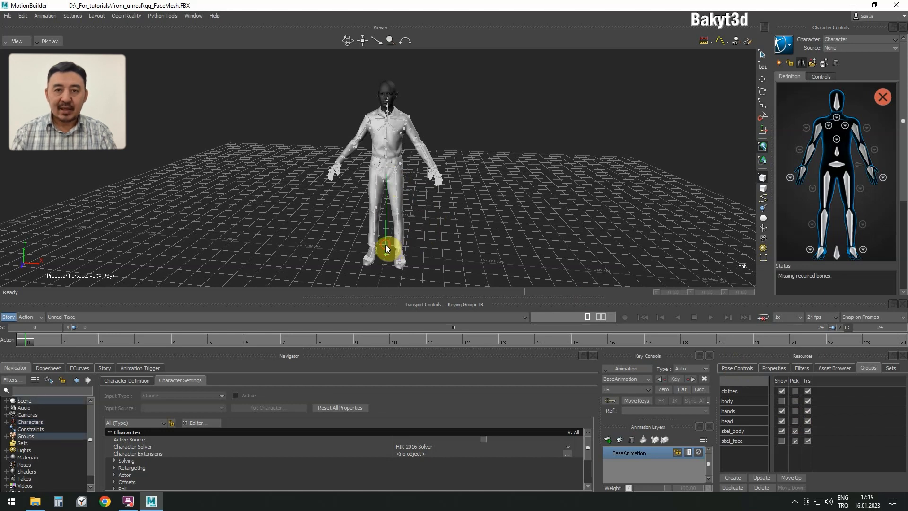
right_click(835, 254)
left_click(848, 258)
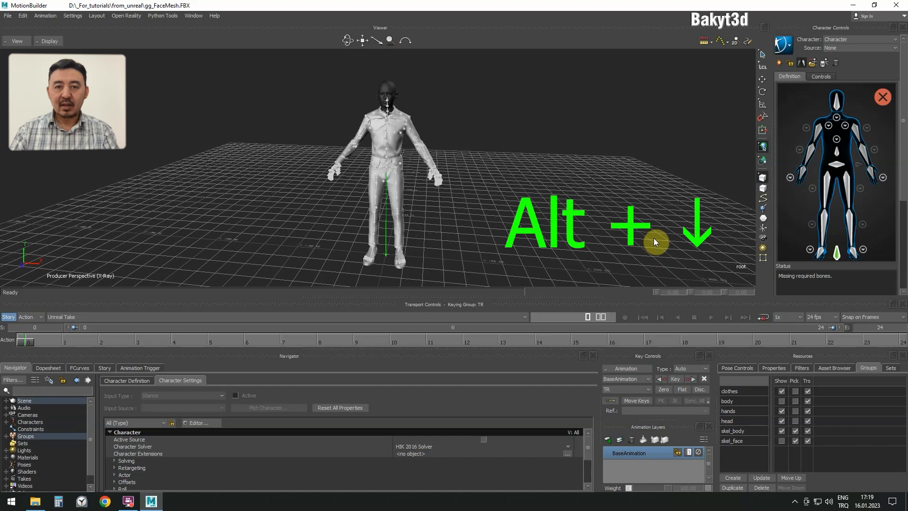
key("alt+Down")
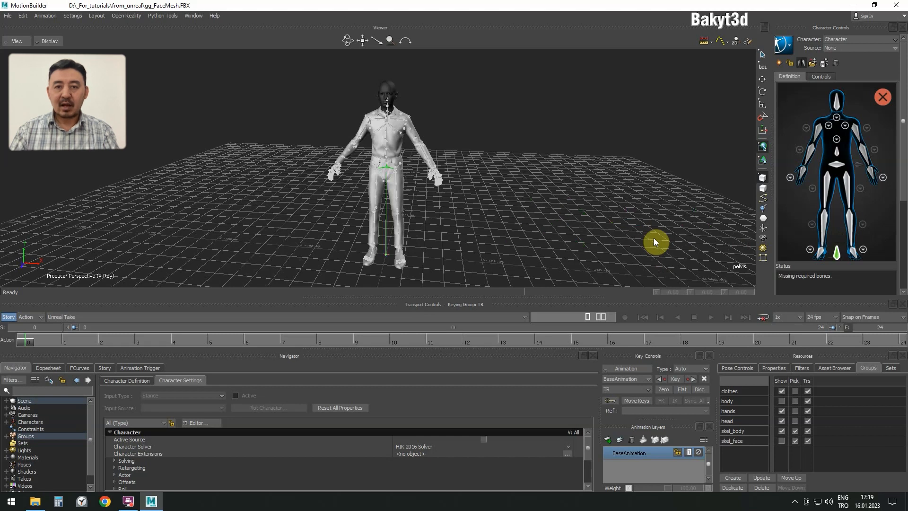
right_click(841, 165)
left_click(842, 168)
Step: Assign the spine_01 bone to the base spine slot in the full body definition
key("alt+Down")
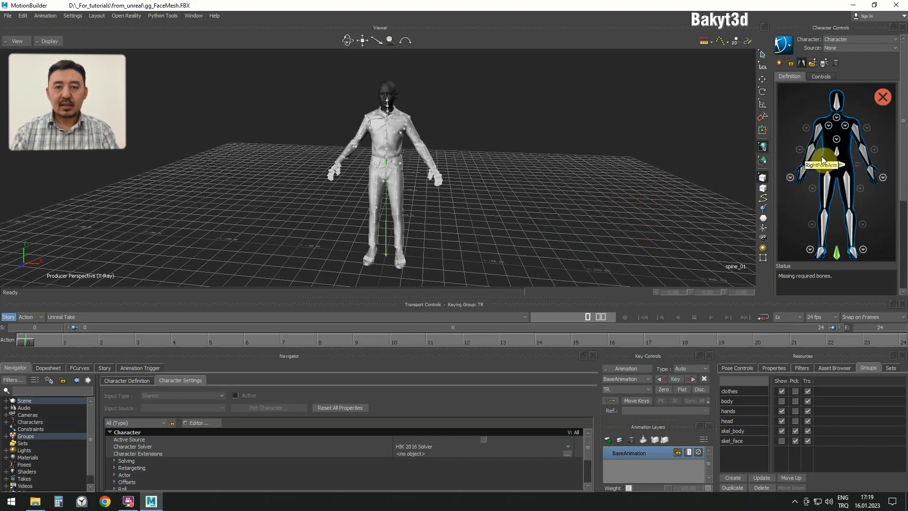
right_click(837, 151)
left_click(842, 157)
Step: Assign spine_02, spine_03 and the next two spine bones up the chain to the four lowest slots of the detailed spine view
key("alt+Down")
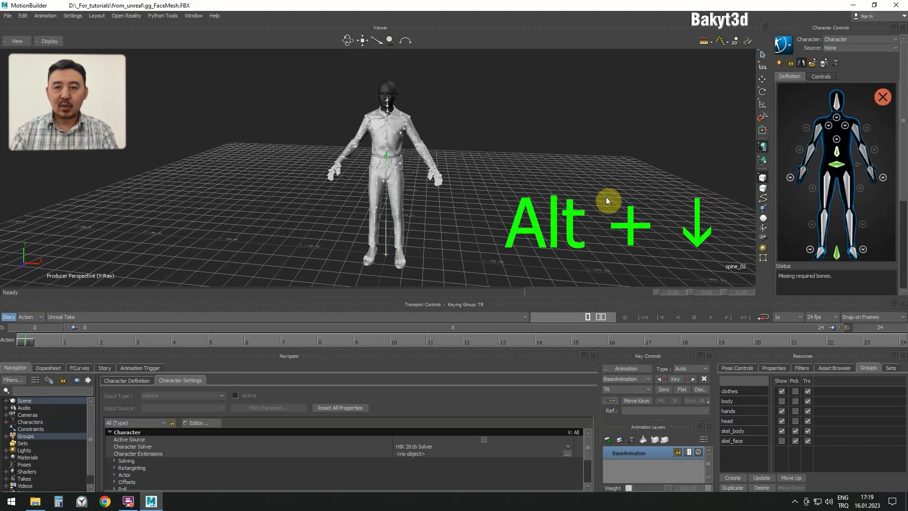
left_click(838, 140)
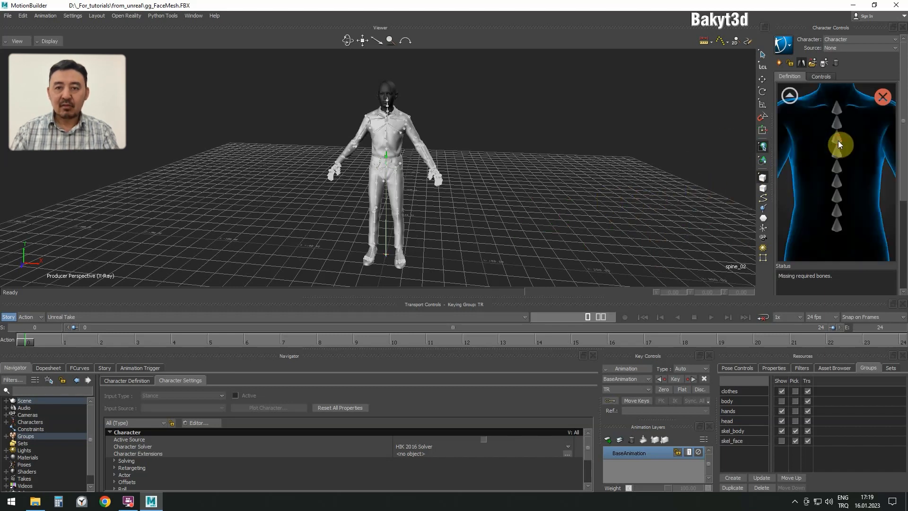
right_click(841, 227)
left_click(844, 231)
key("alt+Down")
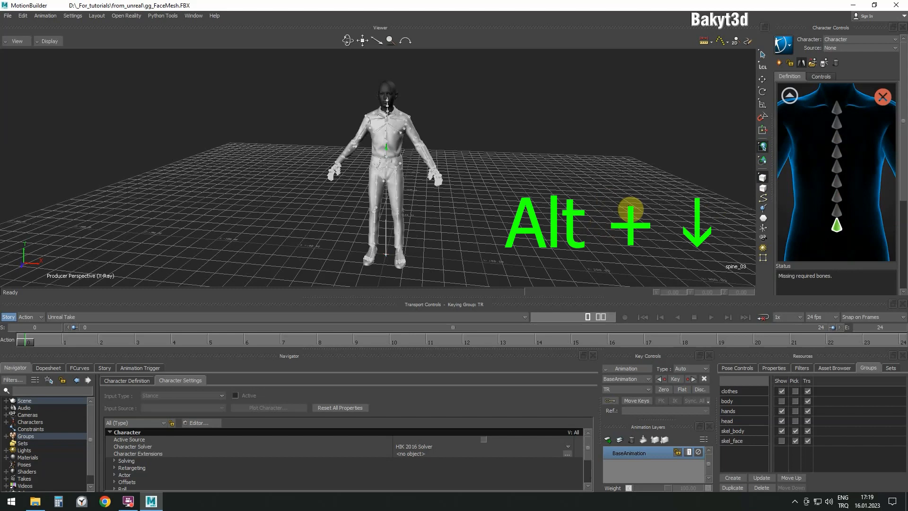
right_click(838, 212)
left_click(854, 216)
key("alt+Down")
right_click(837, 197)
left_click(853, 202)
right_click(835, 183)
left_click(846, 188)
Step: Assign neck_01 and neck_02 to the two lowest slots of the detailed neck view
key("alt+Down")
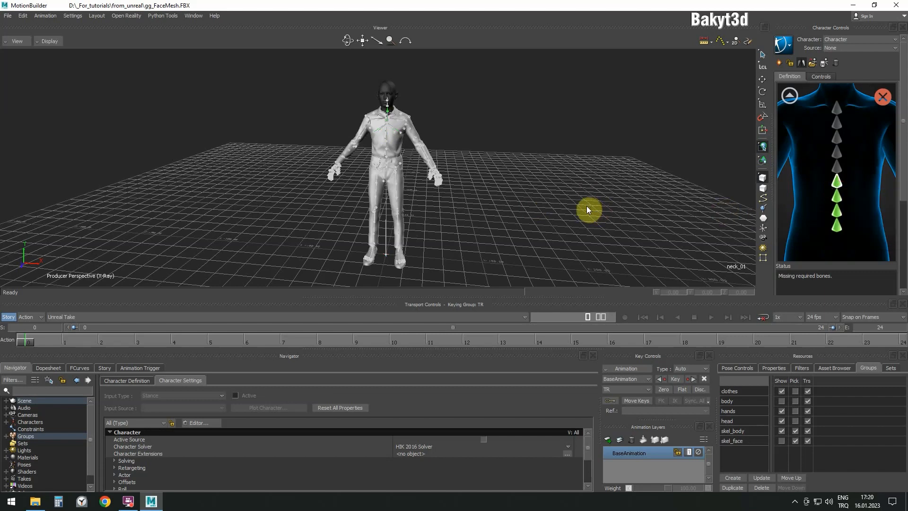
left_click(789, 95)
left_click(836, 117)
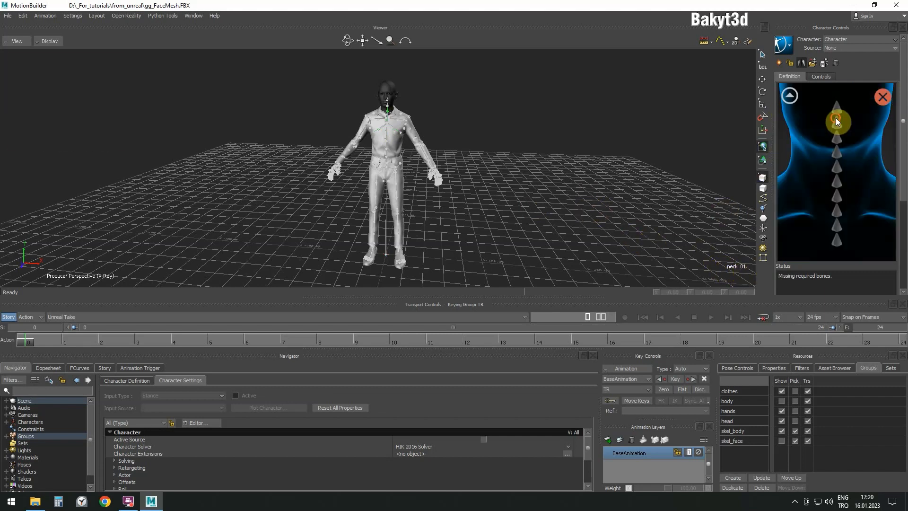
right_click(838, 242)
left_click(848, 246)
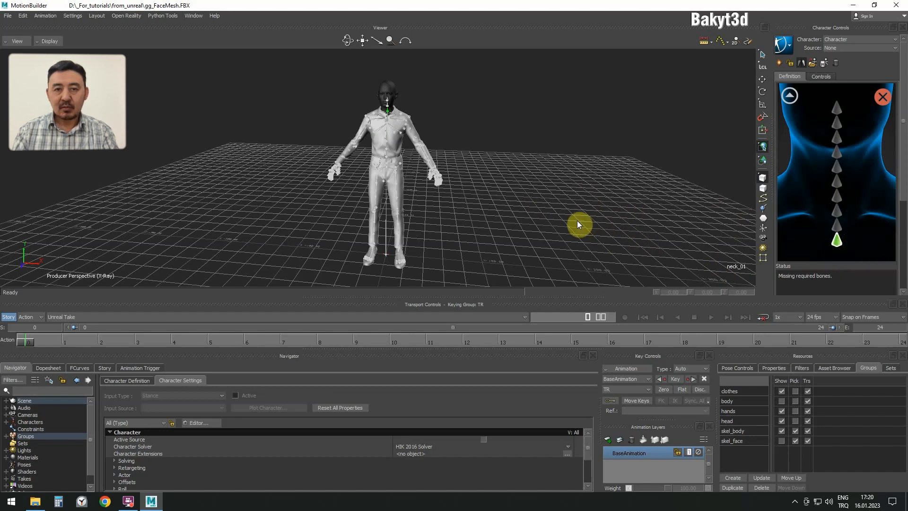
right_click(836, 227)
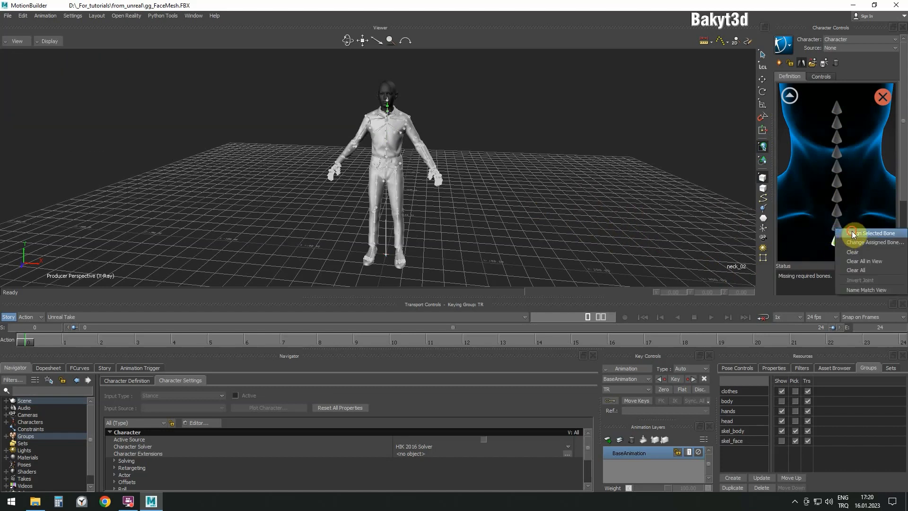
left_click(852, 234)
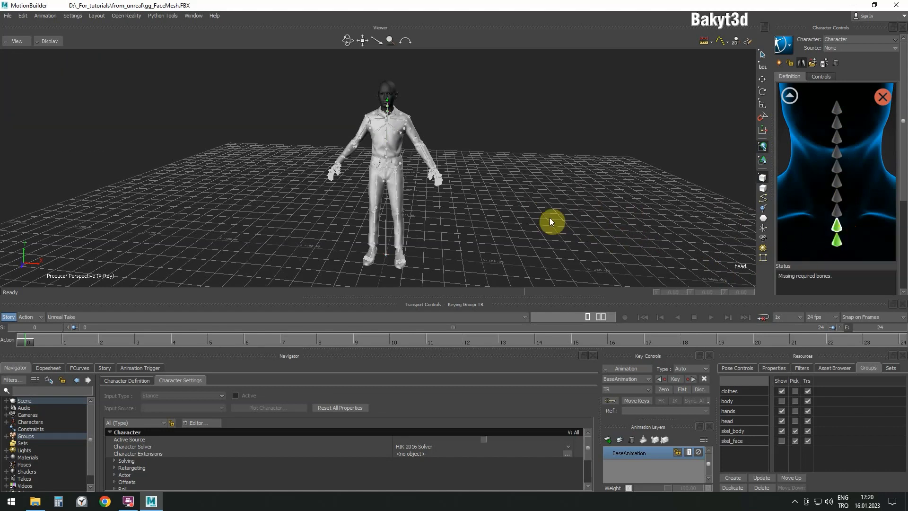
Step: Assign the head bone to the head slot in the full body definition
left_click(790, 95)
right_click(836, 105)
left_click(842, 109)
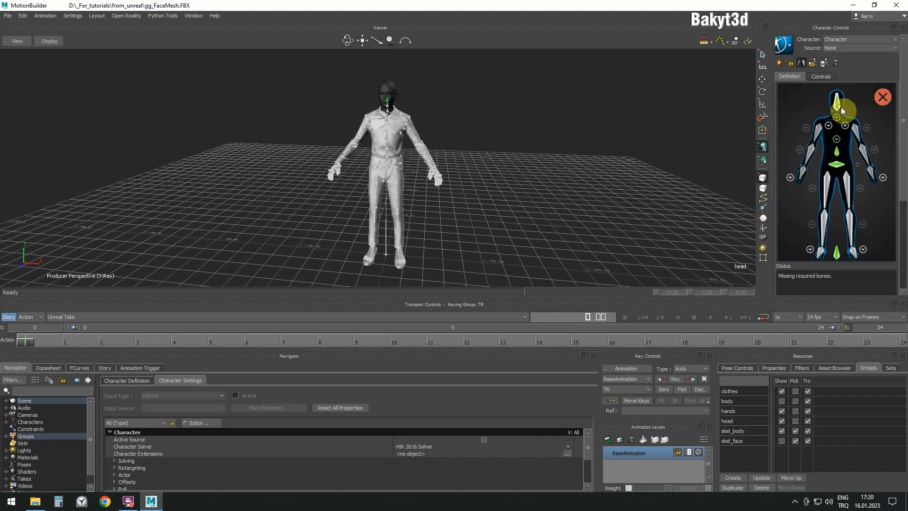
Step: Assign the clavicle_l bone to the first slot of the left shoulder view
left_click(845, 125)
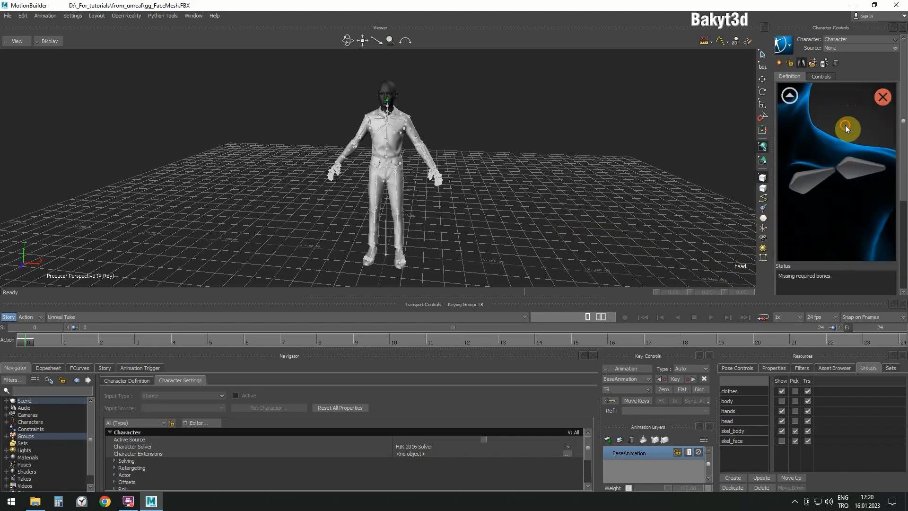
left_click(397, 121)
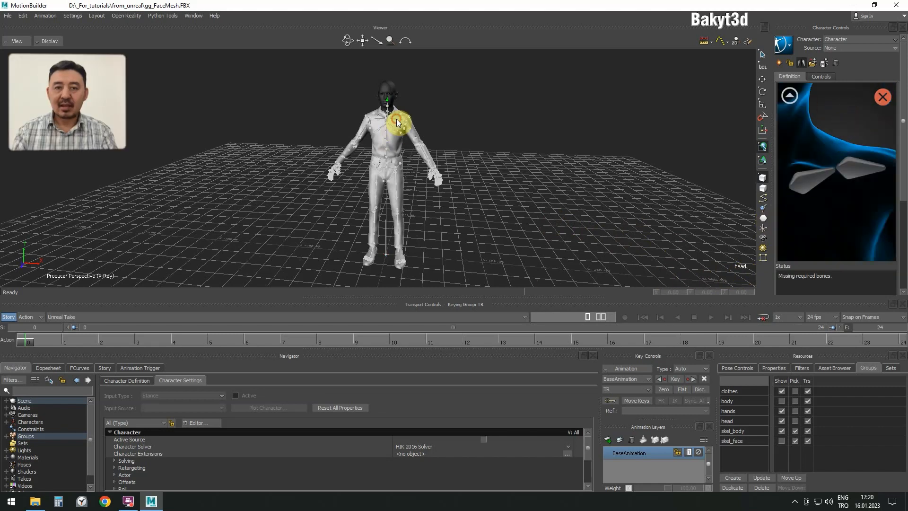
right_click(801, 183)
left_click(822, 190)
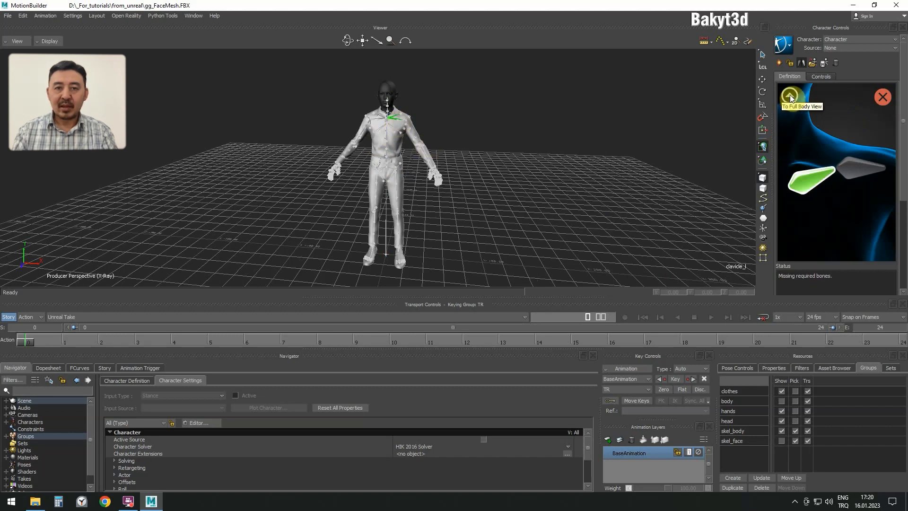
Step: Assign upperarm_l to the left upper arm slot and lowerarm_l to the left forearm slot of the full body definition
left_click(789, 95)
key("alt+Down")
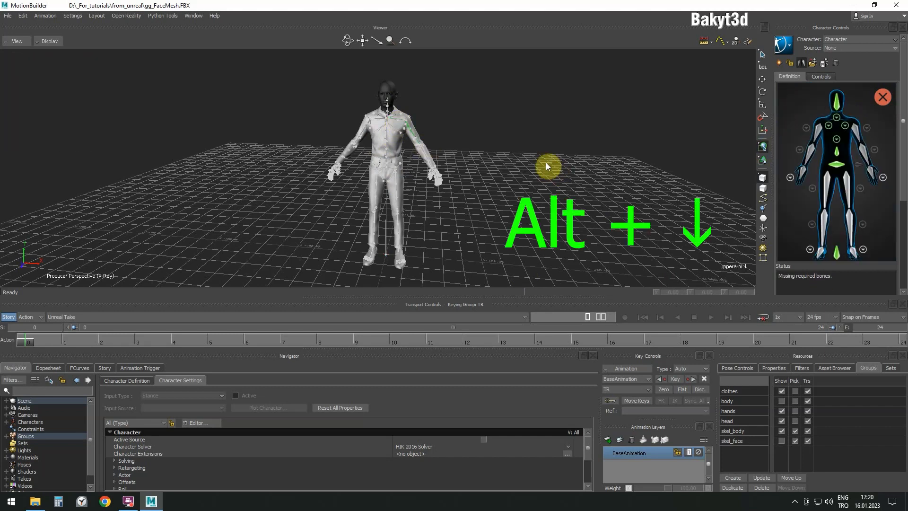
right_click(858, 132)
left_click(873, 136)
key("alt+Down")
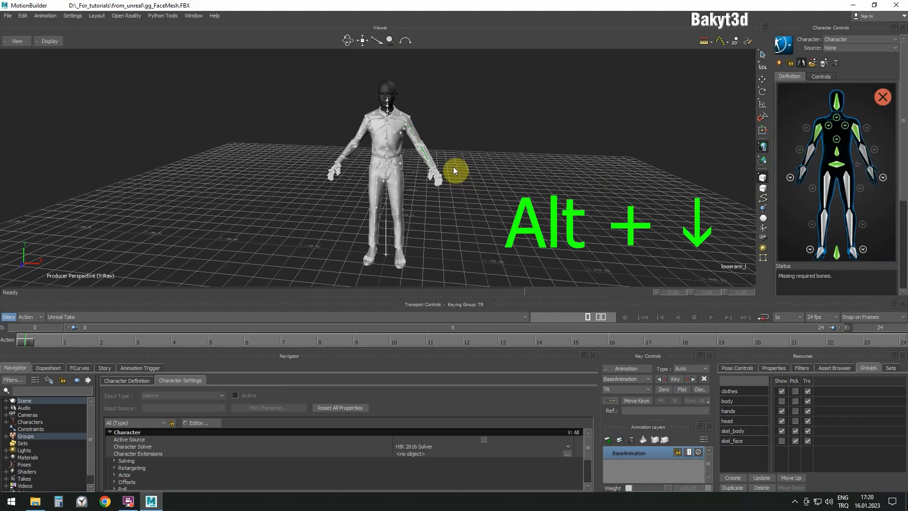
right_click(863, 155)
left_click(875, 159)
Step: Select the left hand bone at the wrist and assign it to the left hand slot
scroll(452, 165, "up", 5)
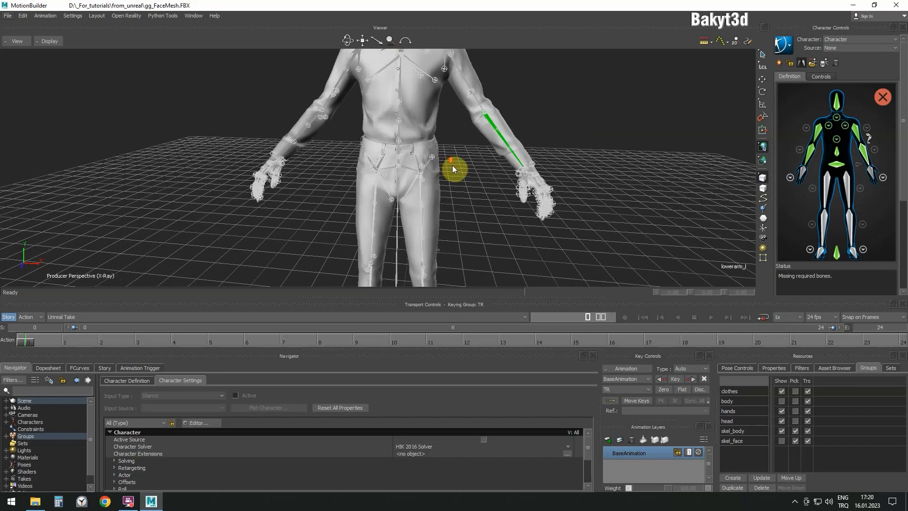
left_click_drag(351, 44, 351, 41)
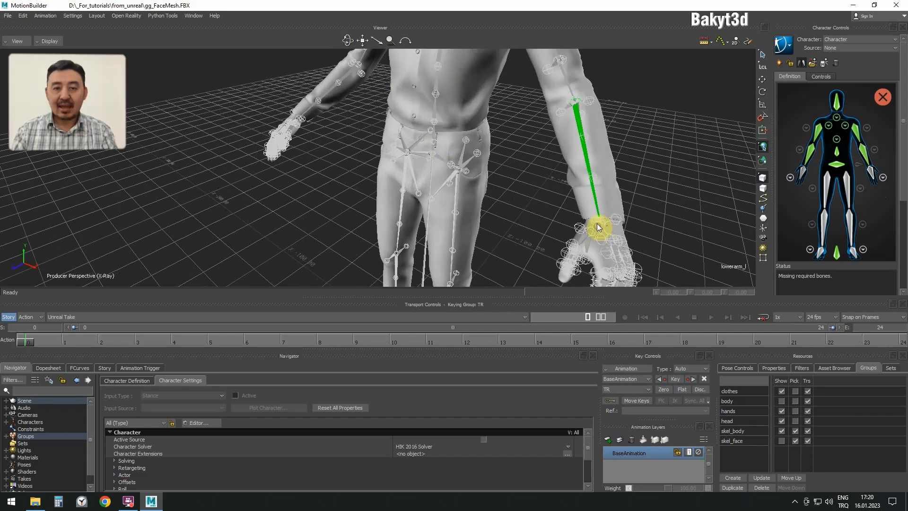
left_click(599, 228)
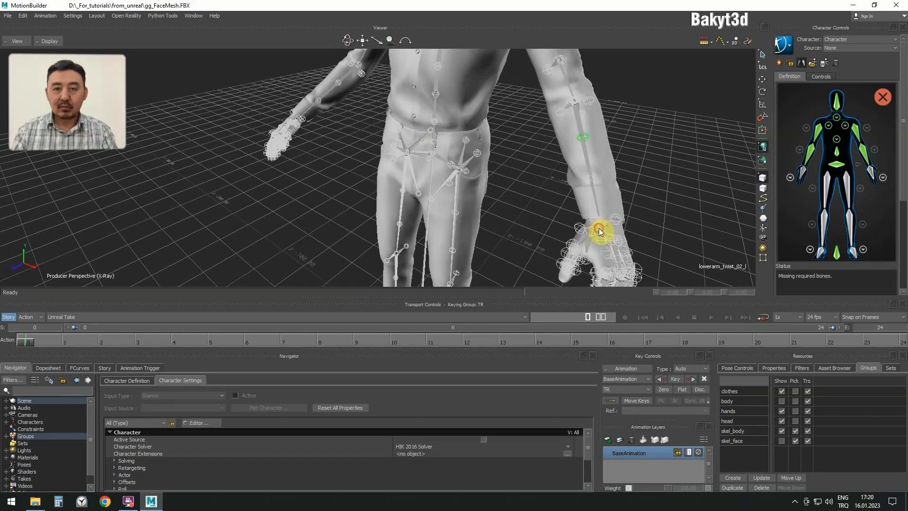
right_click(881, 179)
left_click(874, 179)
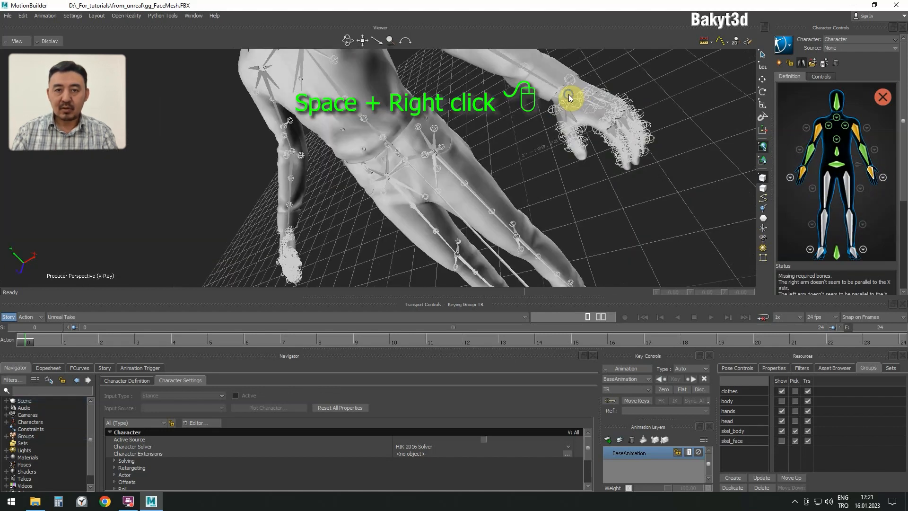
Step: Select the whole bone branch of the left hand and set its skeleton node size to 20
right_click(568, 94)
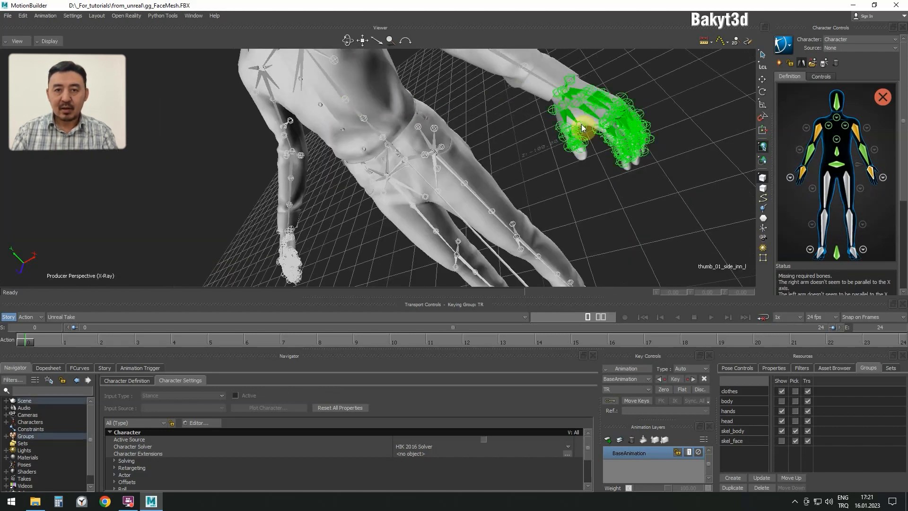
left_click(773, 368)
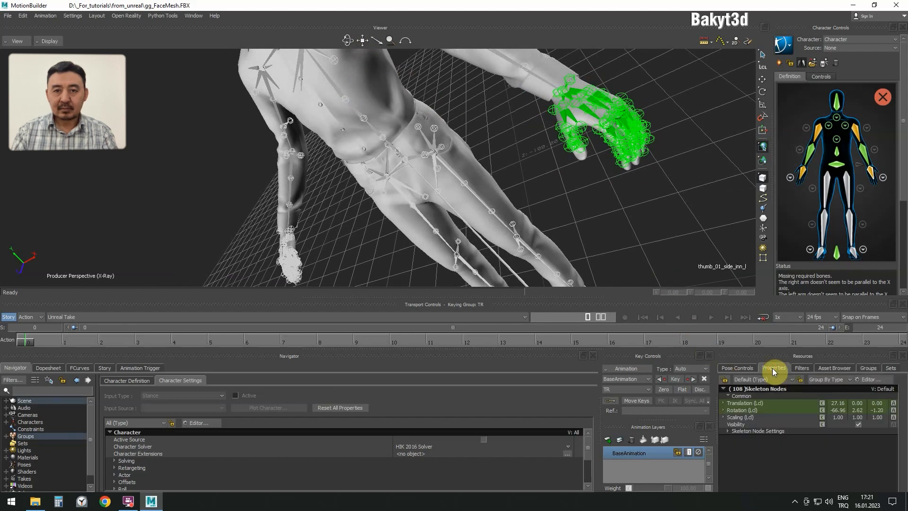
left_click(727, 431)
double_click(857, 439)
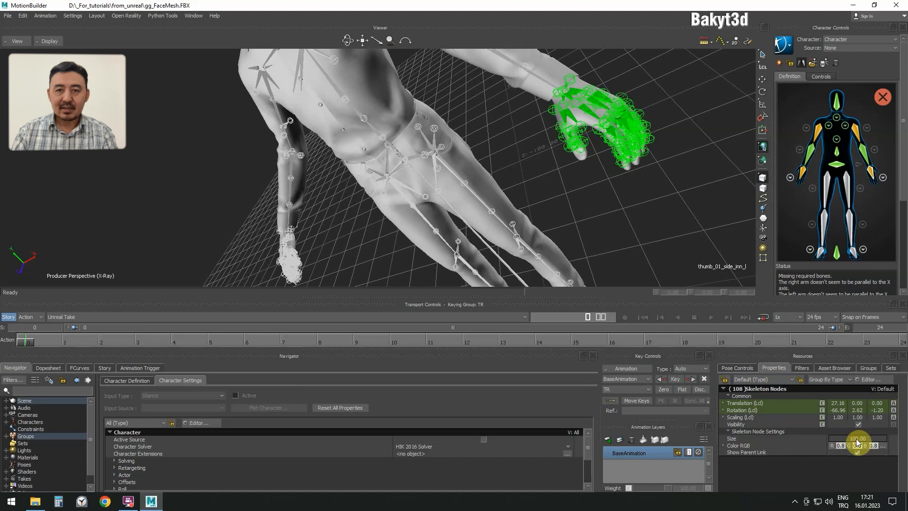
type("20")
key("Return")
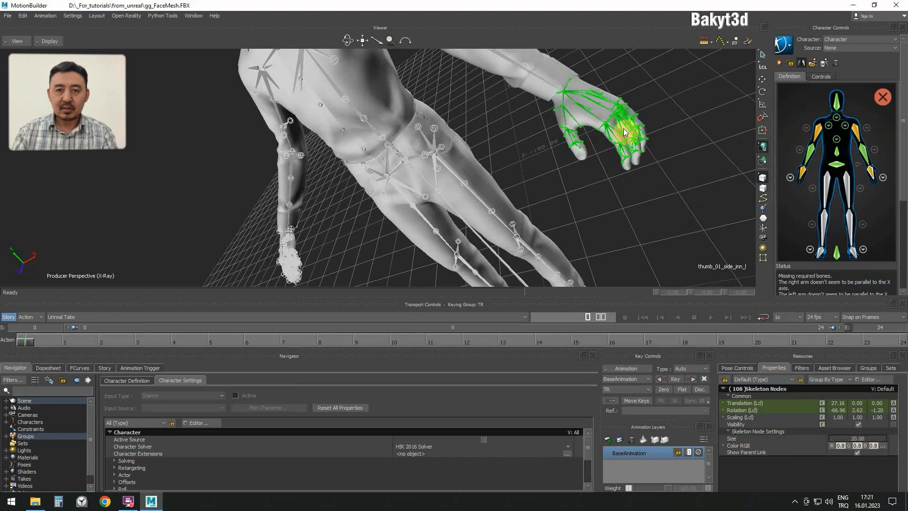
Step: Assign the thumb_01_l bone to the thumb's base slot in the left hand view
left_click_drag(349, 41, 464, 132)
left_click(499, 111)
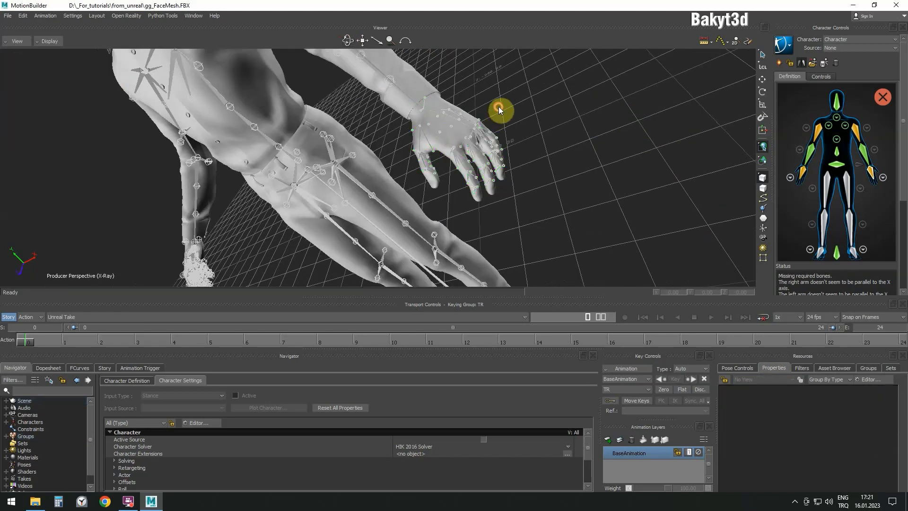
left_click(438, 136)
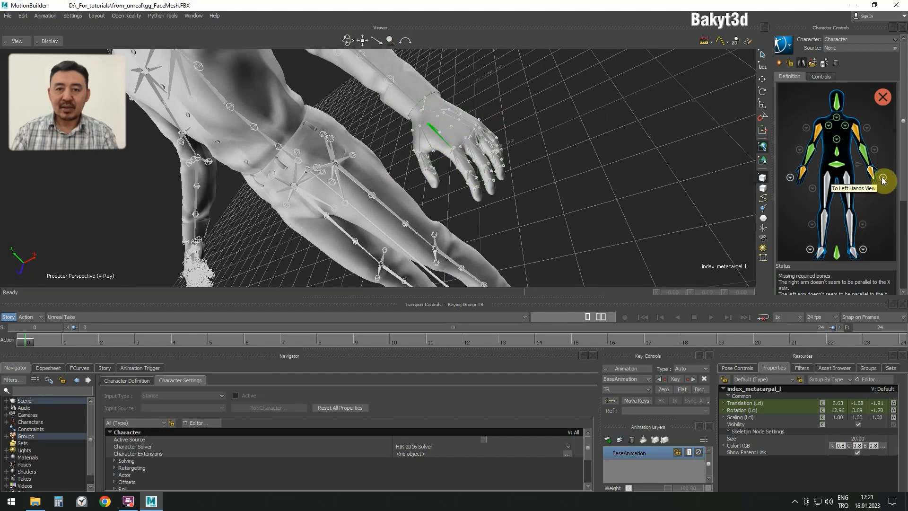
left_click(883, 178)
left_click(420, 137)
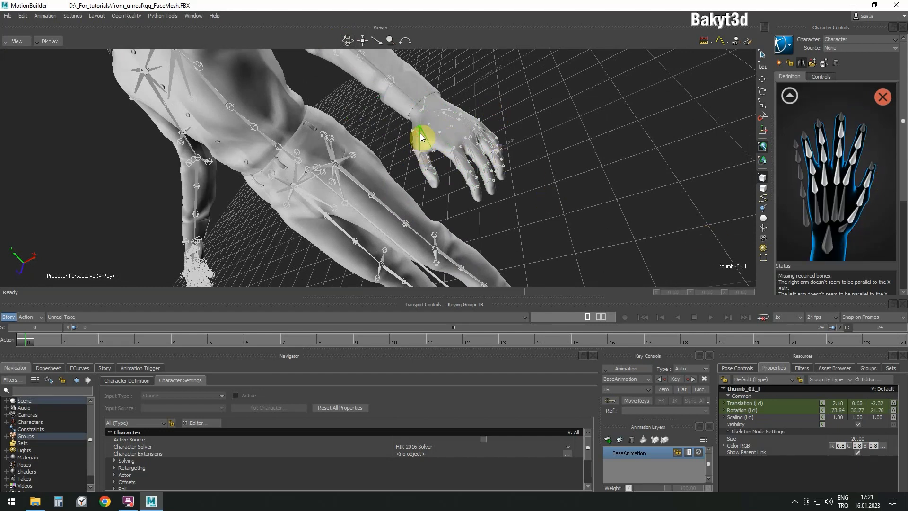
right_click(853, 218)
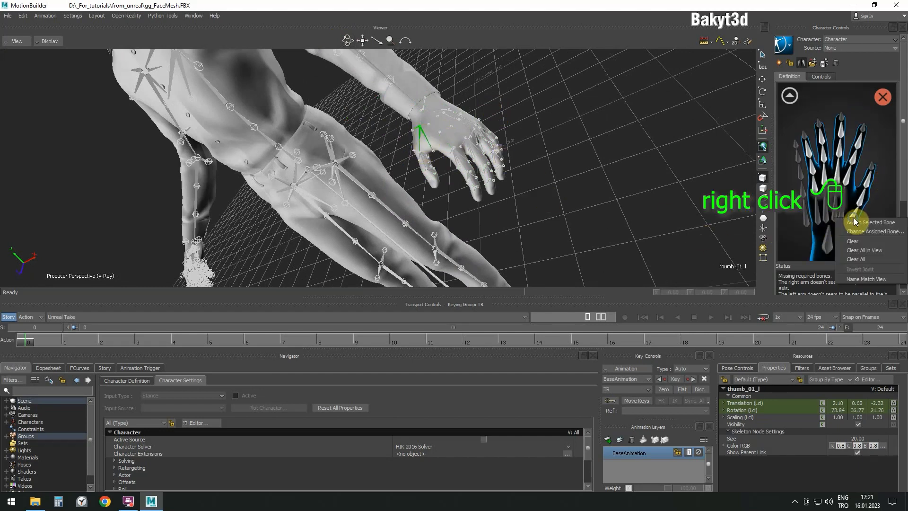
left_click(860, 221)
Step: Assign thumb_02_l and thumb_03_l to the middle and tip slots of the left thumb
key("alt+Down")
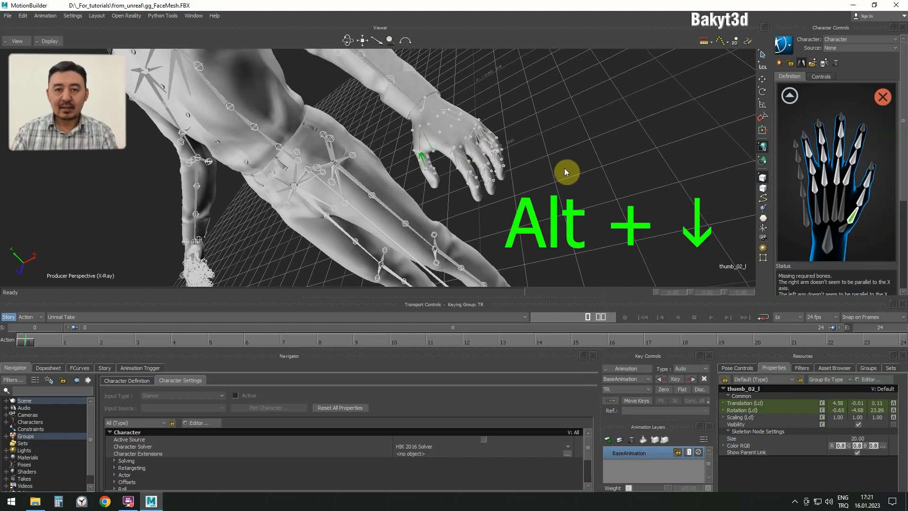
right_click(860, 202)
left_click(866, 205)
key("alt+Down")
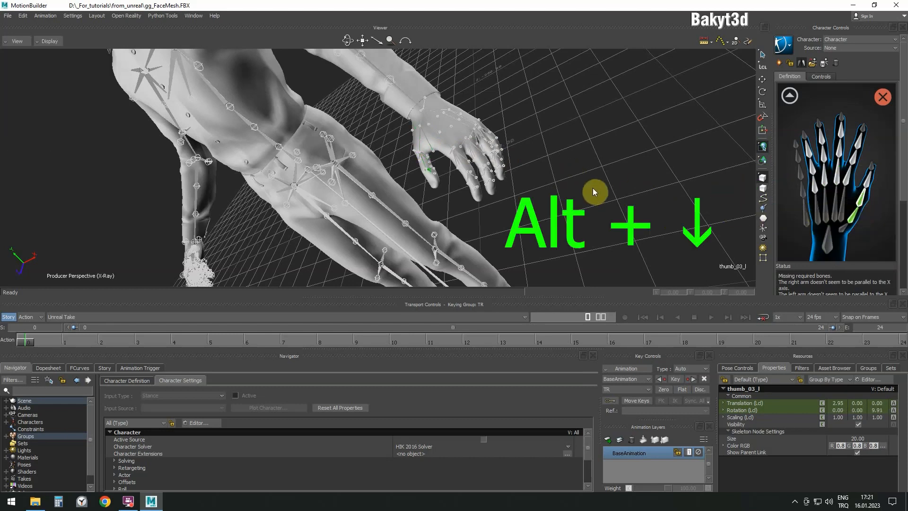
right_click(872, 185)
left_click(872, 186)
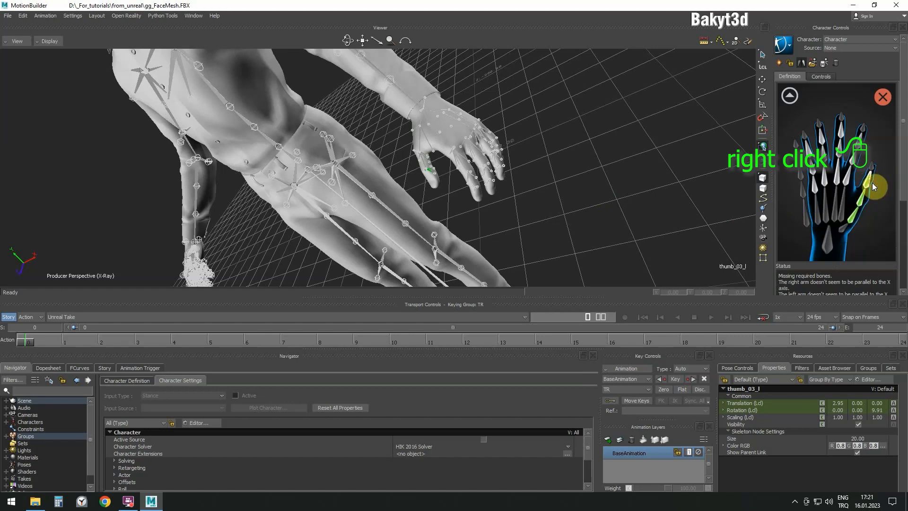
Step: Assign index_metacarpal_l to the left in-hand index slot and index_01_l to the index finger's first slot
left_click(438, 138)
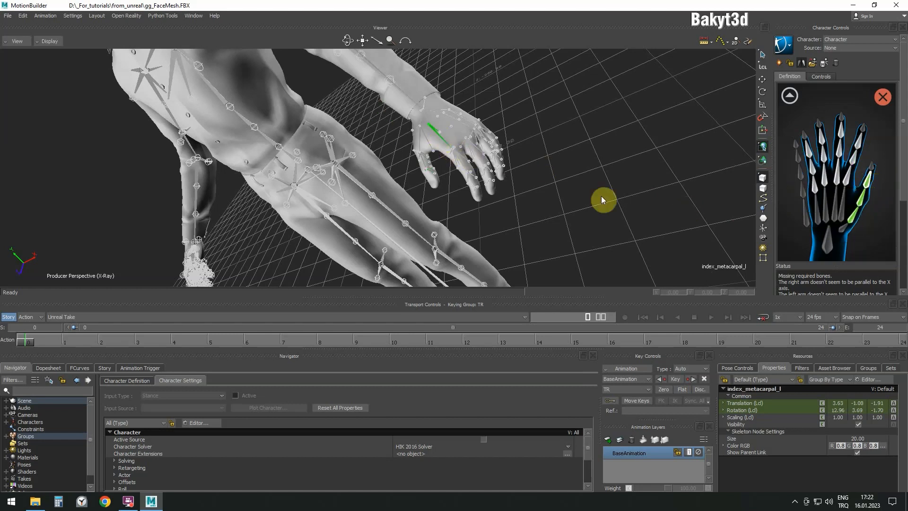
right_click(844, 209)
left_click(847, 211)
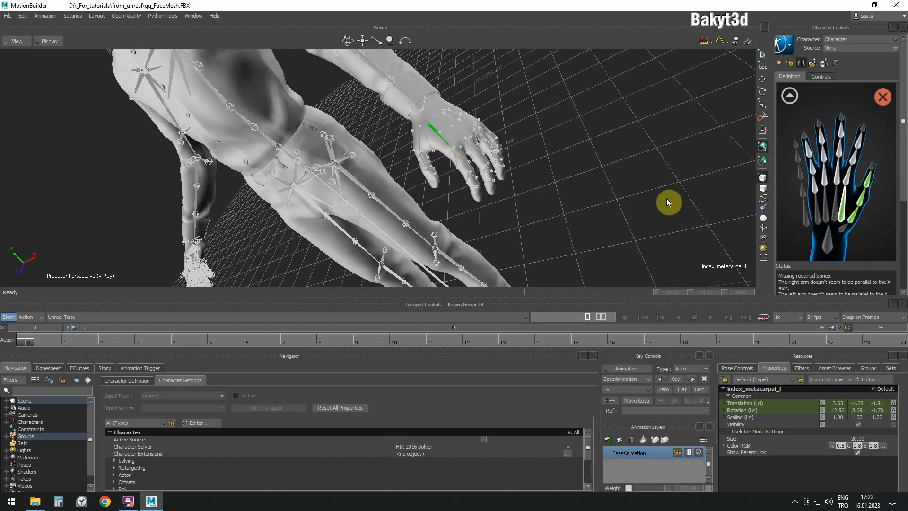
right_click(848, 180)
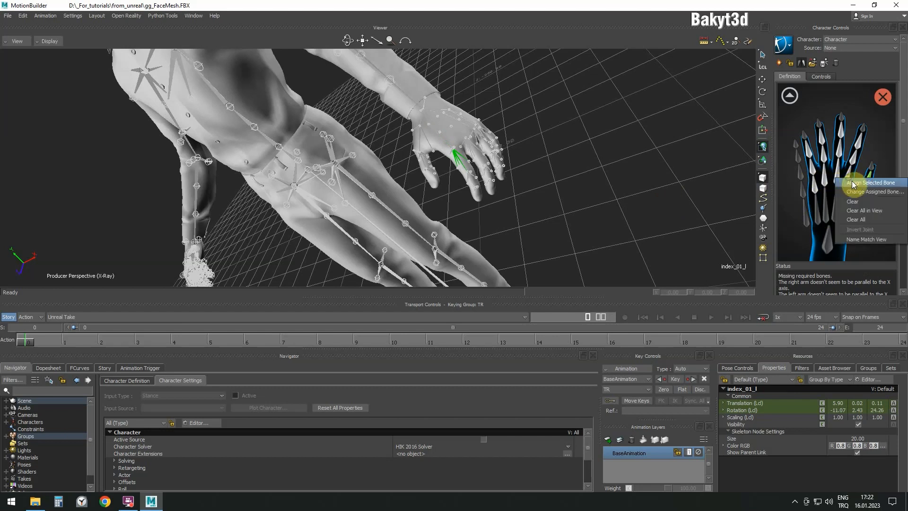
left_click(850, 185)
Step: Assign index_02_l and index_03_l to the second and third slots of the left index finger
key("Page_Down")
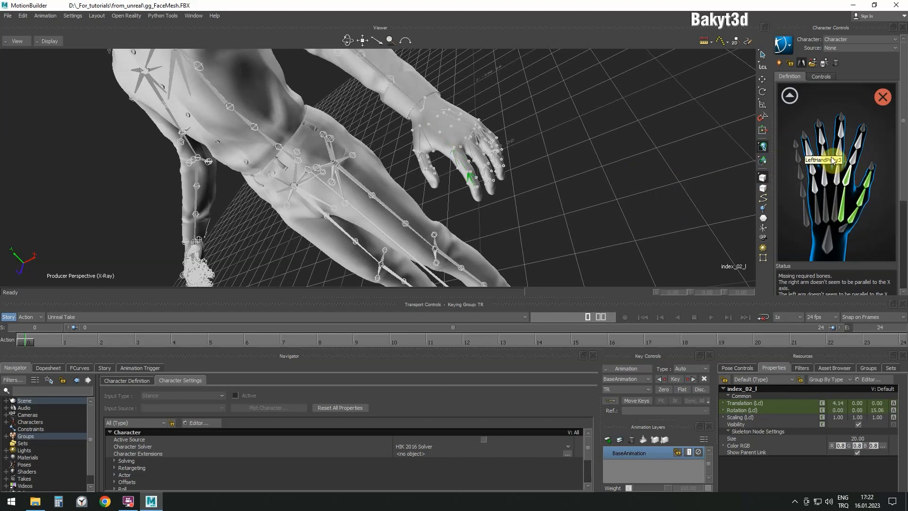
right_click(853, 161)
left_click(855, 164)
key("Page_Down")
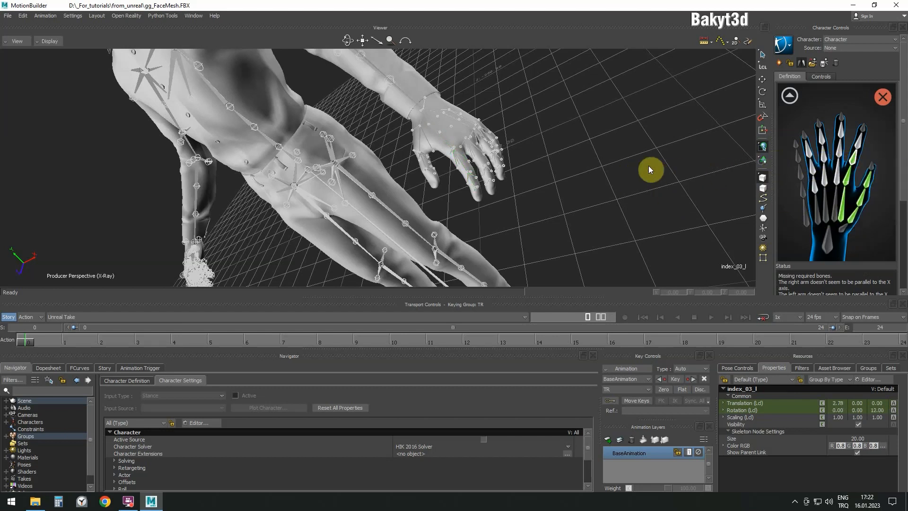
right_click(859, 160)
left_click(862, 164)
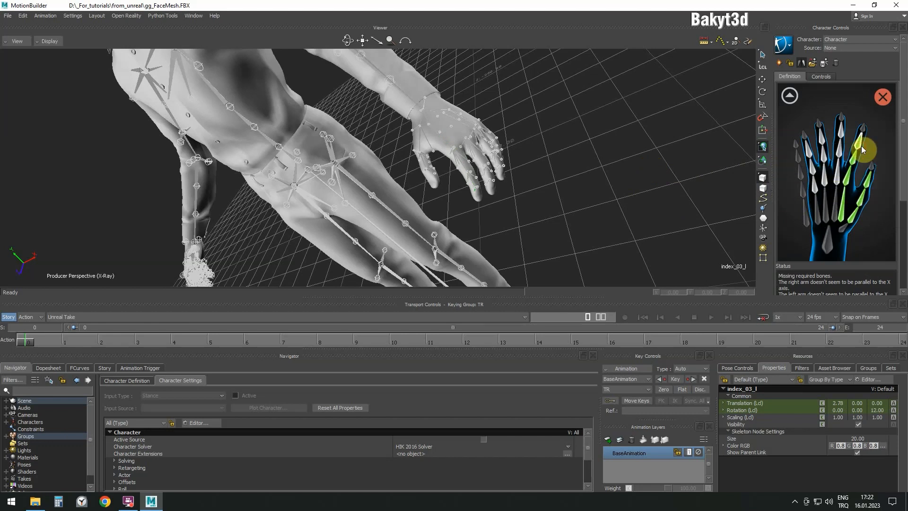
Step: Hide the hands group and assign the exposed middle_metacarpal_l bone to the left in-hand middle slot
left_click(868, 368)
left_click(781, 410)
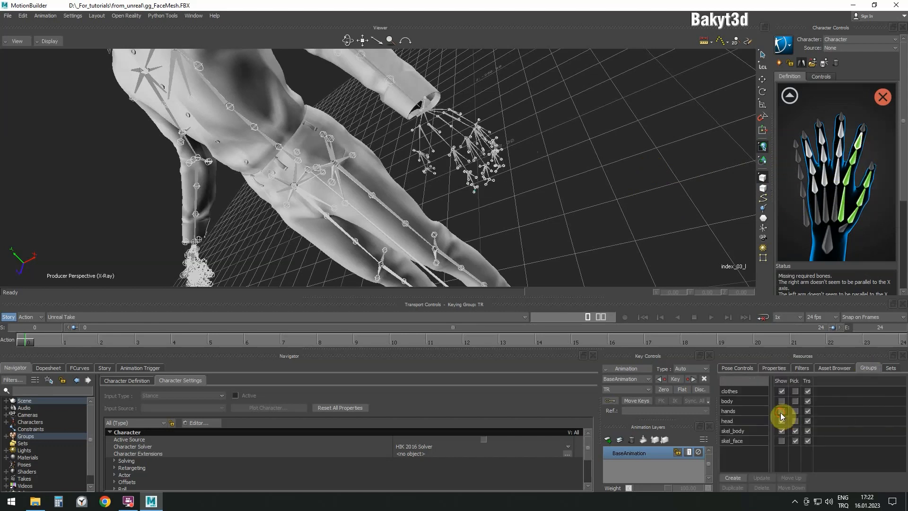
left_click_drag(347, 40, 348, 40)
scroll(426, 170, "up", 5)
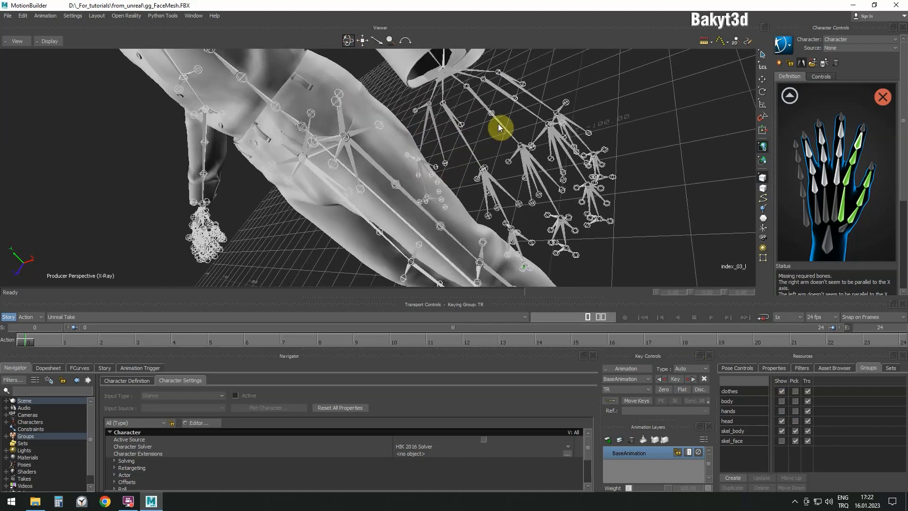
left_click(498, 121)
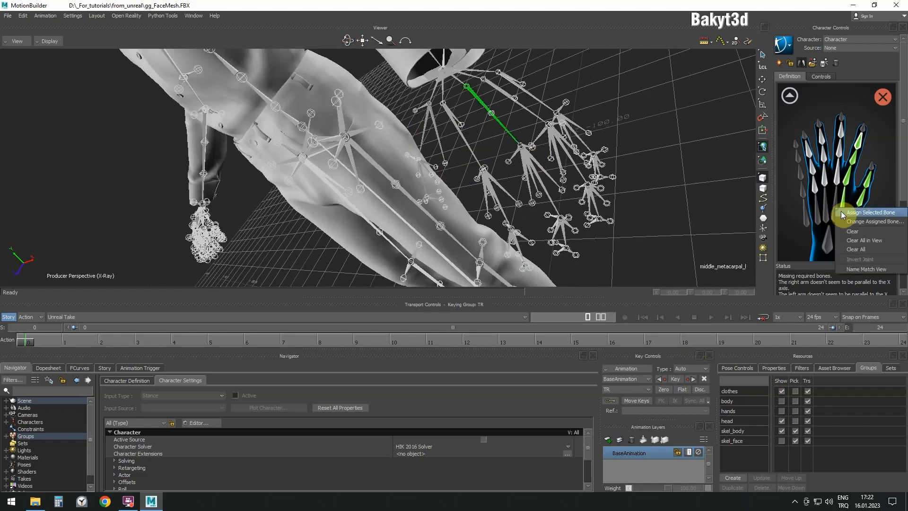
left_click(836, 211)
Step: Assign middle_01_l, middle_02_l and middle_03_l in order to the three slots of the left middle finger
key("Page_Down")
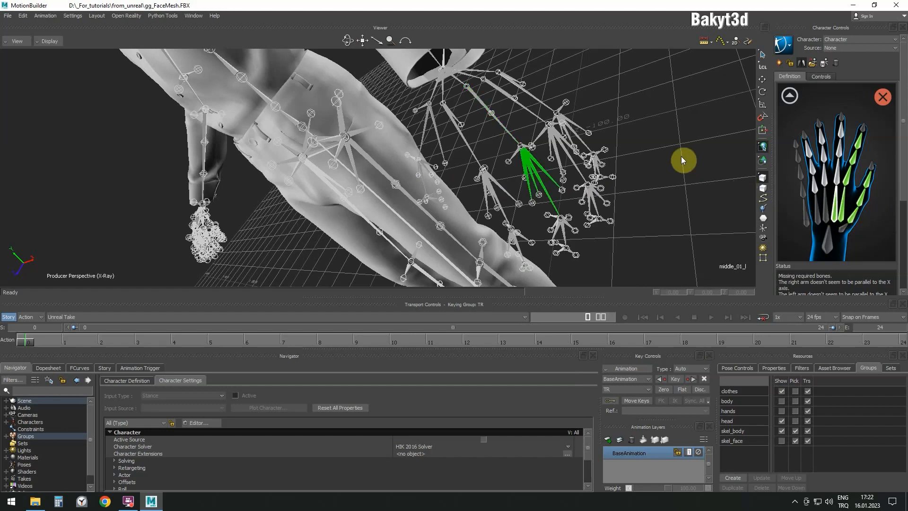
right_click(836, 175)
left_click(844, 180)
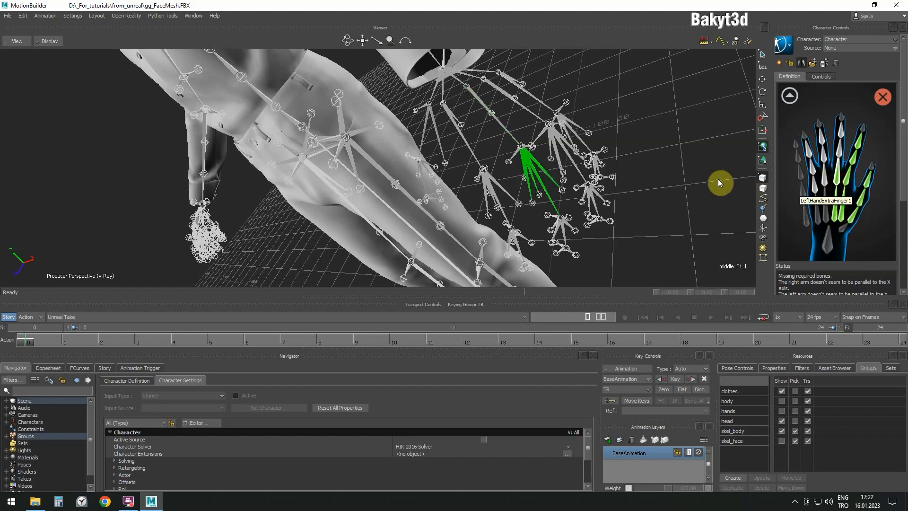
key("Page_Down")
right_click(842, 149)
left_click(846, 154)
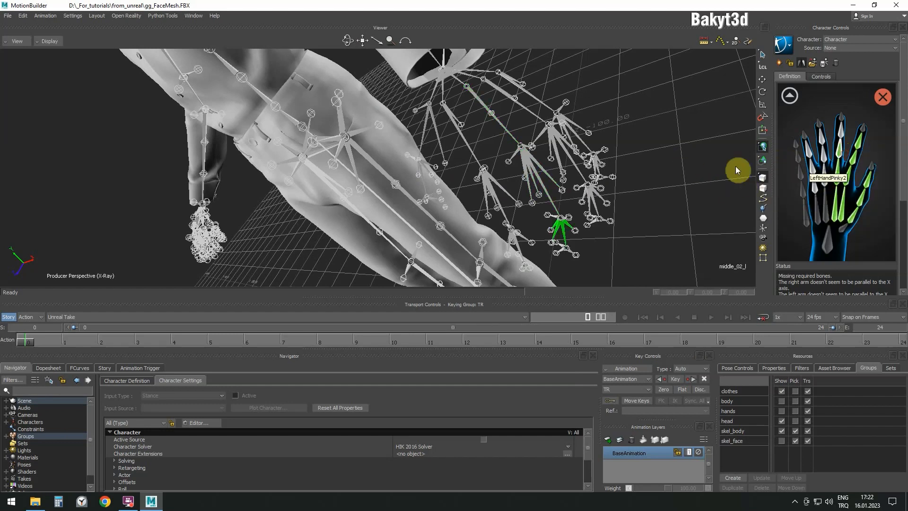
key("Page_Down")
right_click(841, 131)
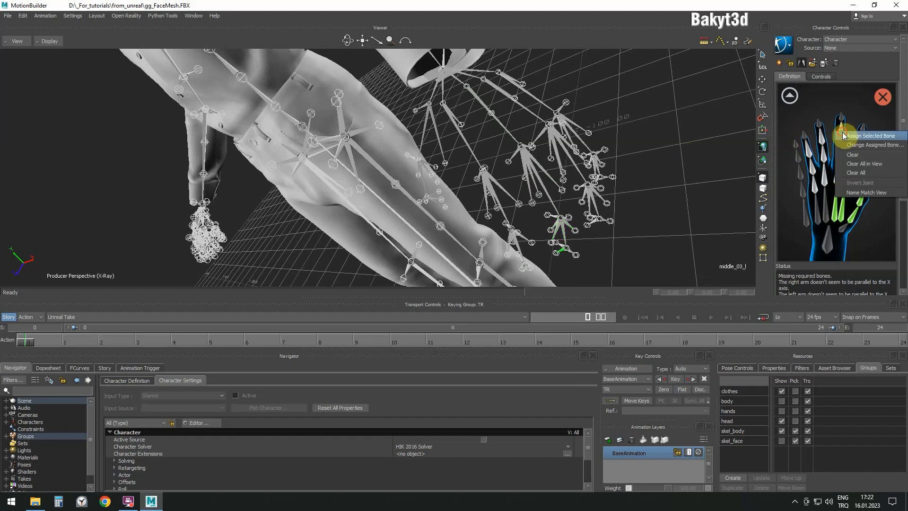
left_click(845, 138)
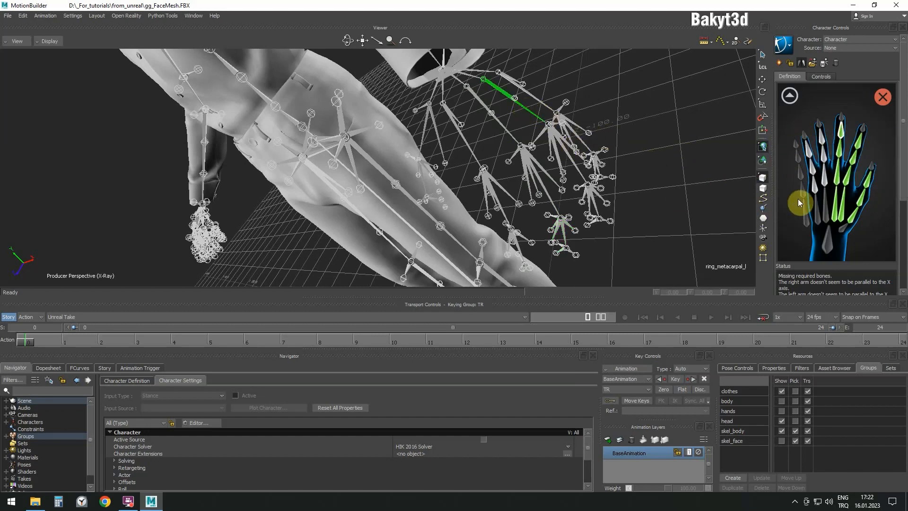
Step: Assign ring_metacarpal_l to the left in-hand ring slot and ring_01_l to the ring finger's first slot
left_click(828, 216)
key("Page_Down")
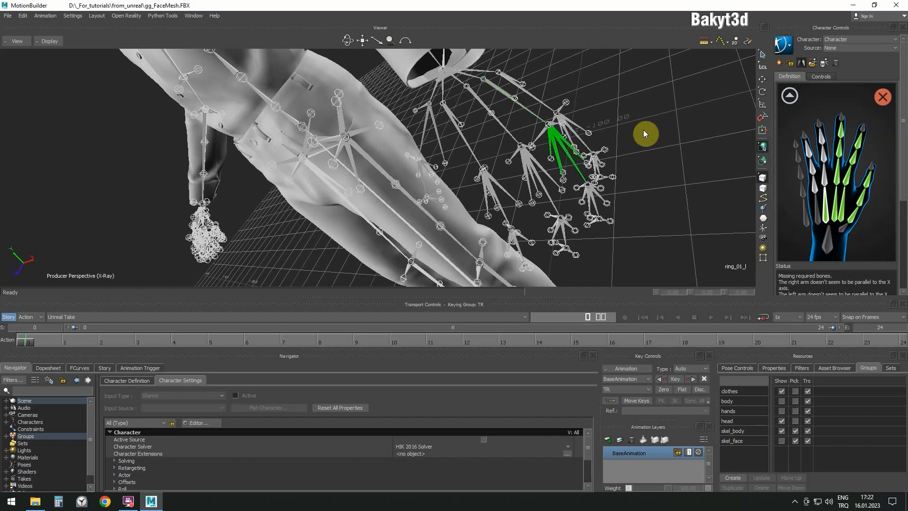
right_click(825, 175)
left_click(830, 180)
Step: Assign ring_02_l and ring_03_l to the second and third slots of the left ring finger
key("Page_Down")
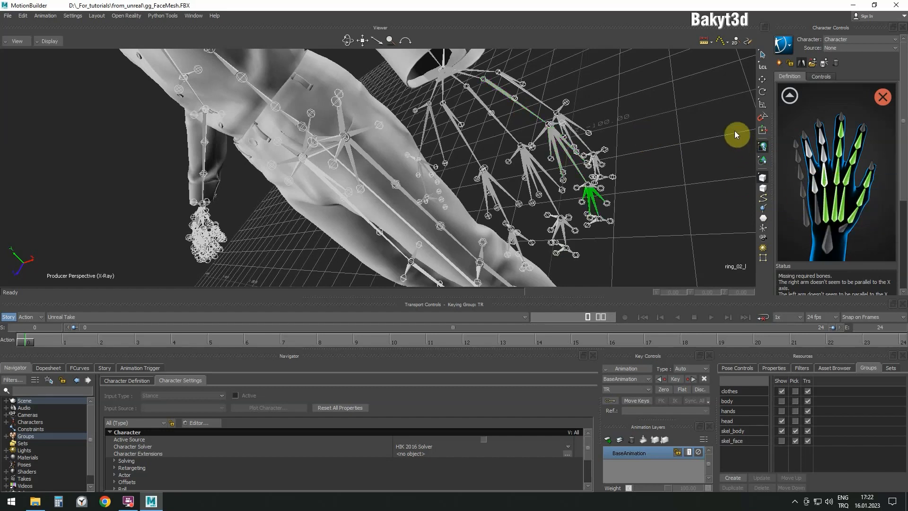
right_click(813, 149)
left_click(825, 165)
key("Page_Down")
right_click(822, 141)
left_click(851, 143)
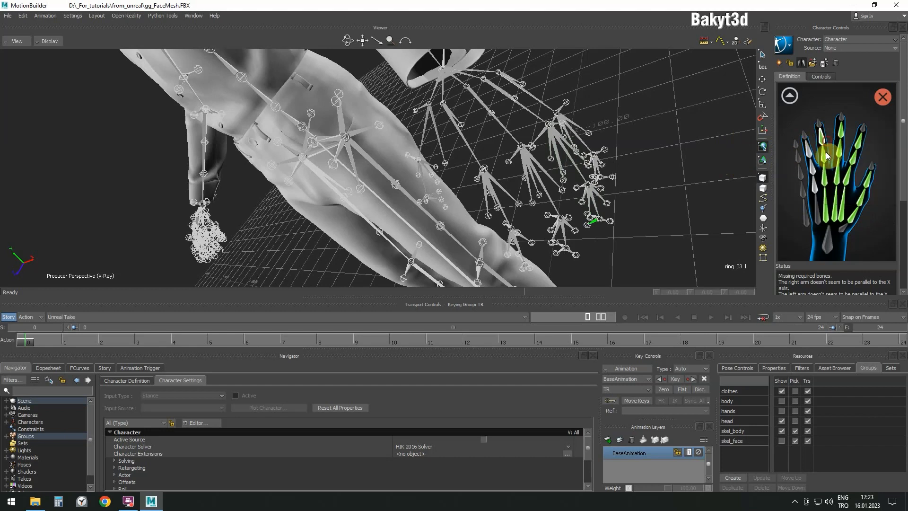
Step: Assign pinky_metacarpal_l to the left in-hand pinky slot and pinky_01_l to the pinky's first slot
left_click(529, 100)
right_click(817, 215)
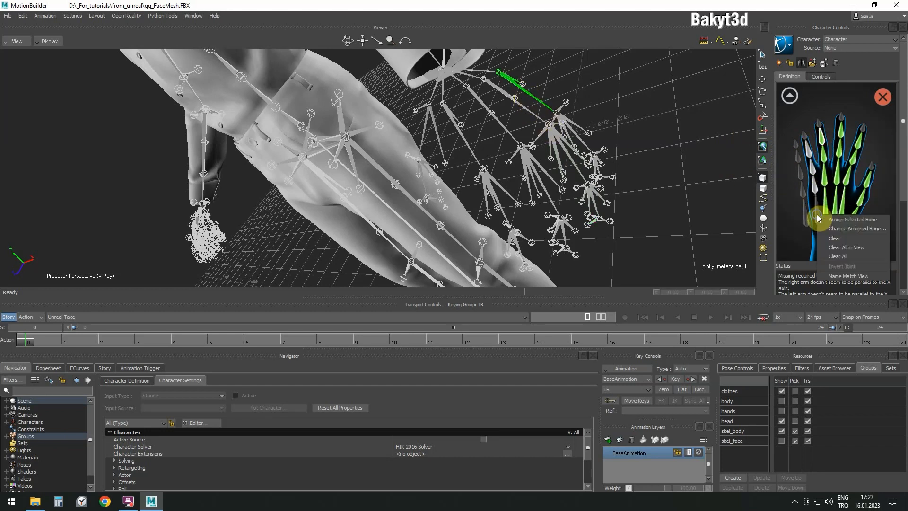
left_click(822, 217)
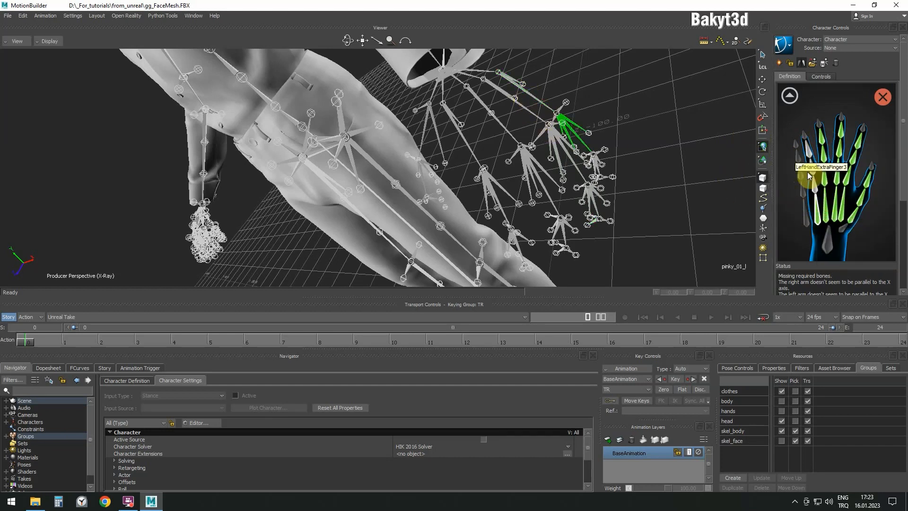
right_click(814, 186)
left_click(818, 190)
Step: Assign pinky_02_l and pinky_03_l to the second and third slots of the left pinky
key("Page_Down")
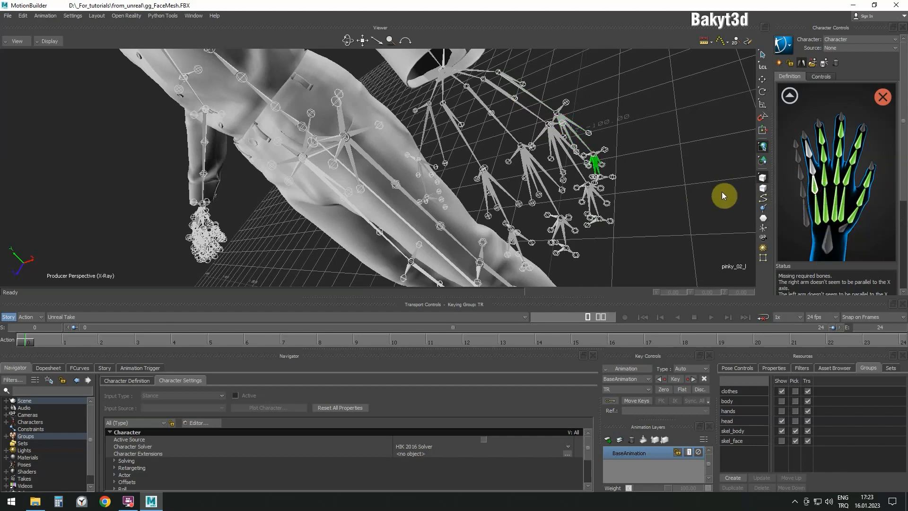
right_click(811, 164)
left_click(816, 171)
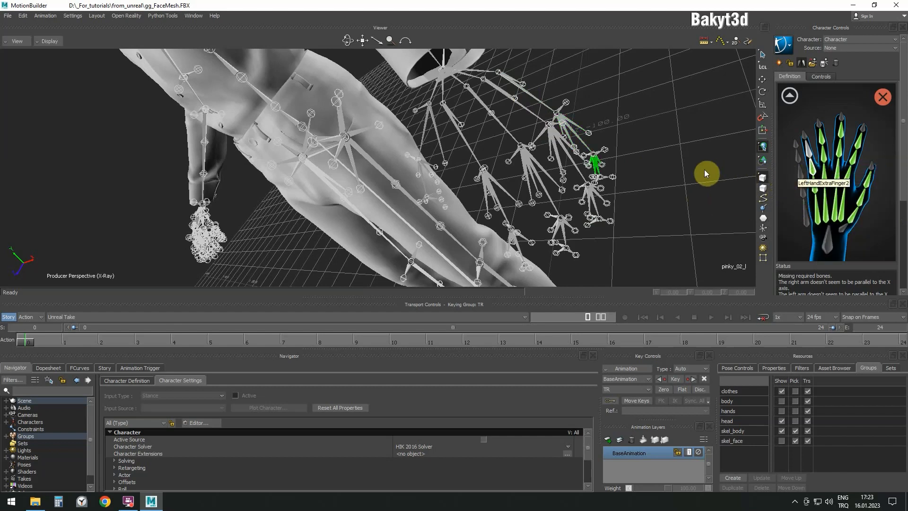
key("Page_Down")
right_click(810, 153)
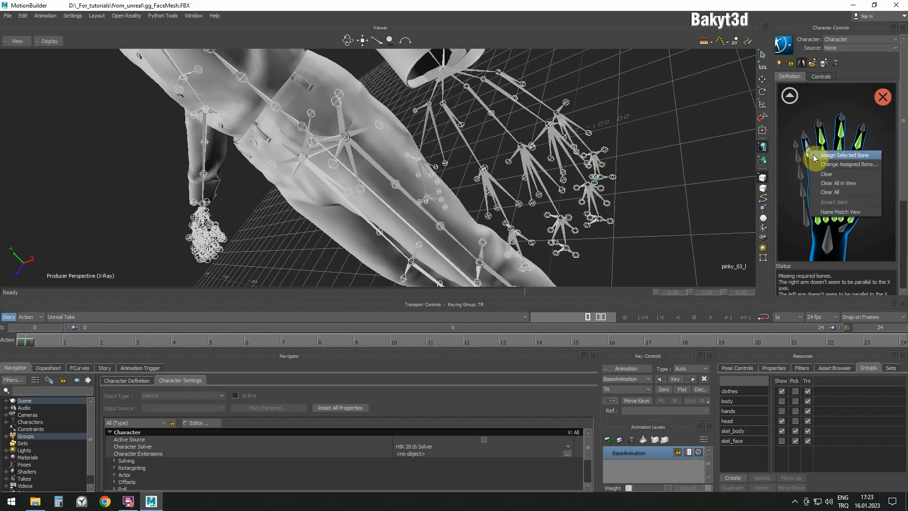
left_click(814, 159)
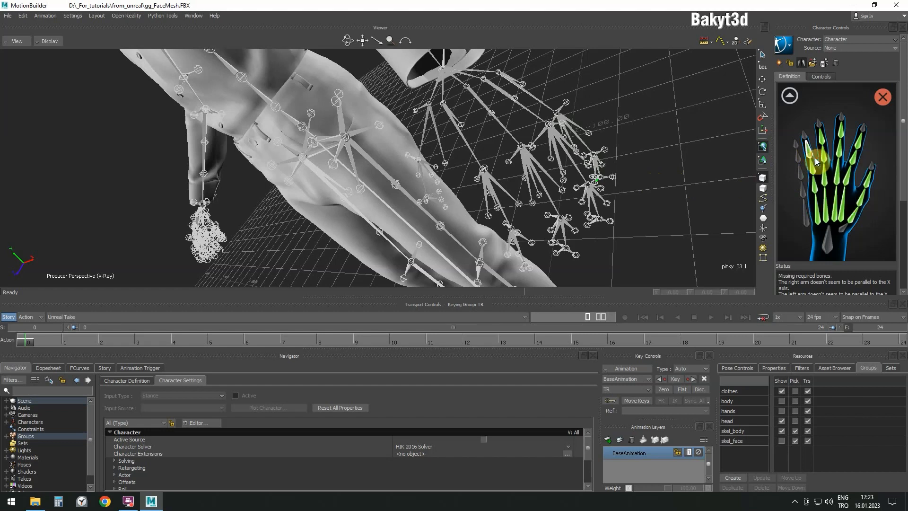
Step: Select all the bones of the right hand and set their skeleton node size to 20
left_click(209, 214)
left_click(771, 369)
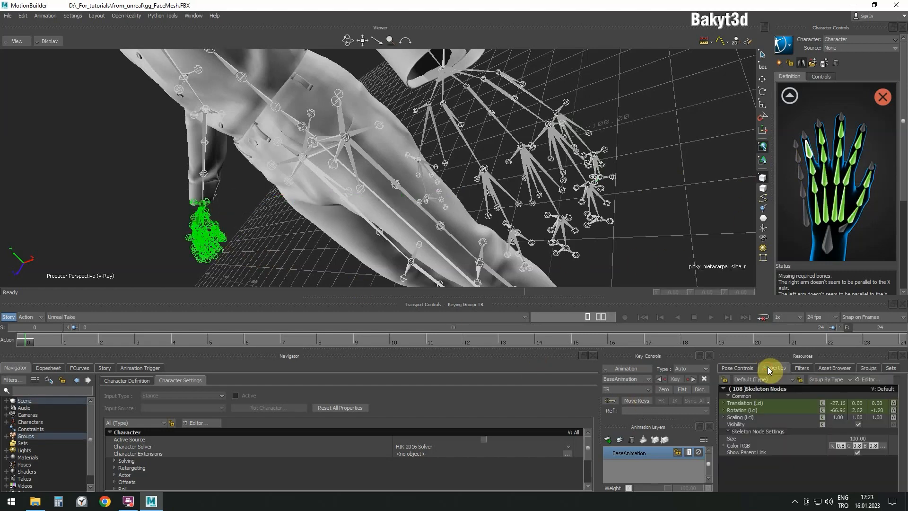
double_click(860, 439)
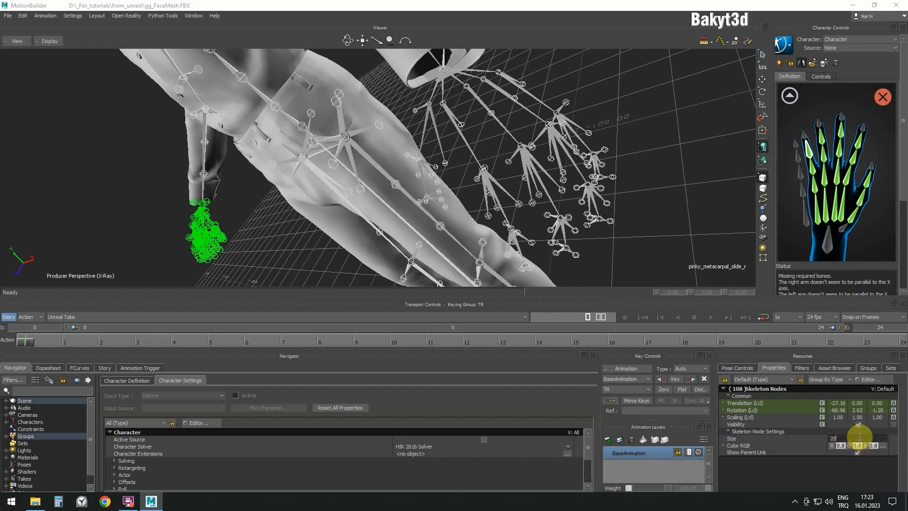
type("20")
key("Return")
Step: Open the right hand's slot view in the character definition and deselect the right hand bones
key("f")
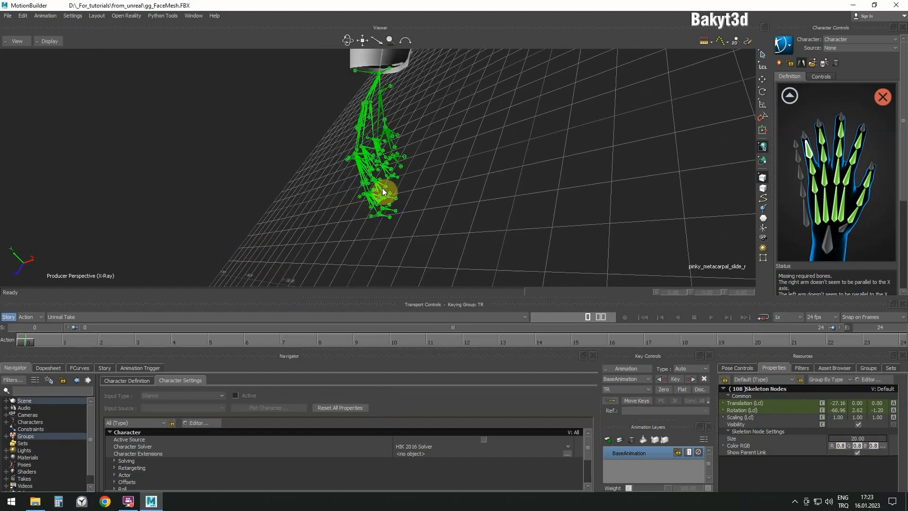
left_click_drag(348, 42, 349, 39)
left_click(790, 96)
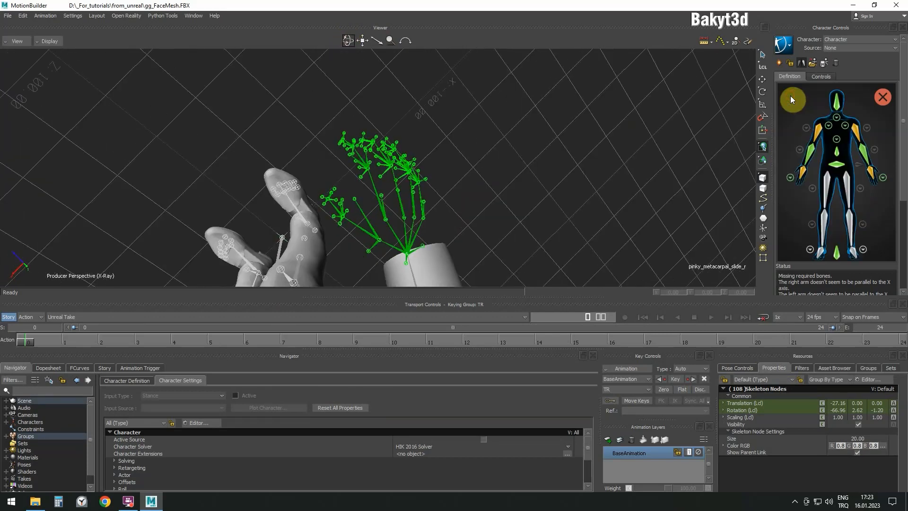
left_click(788, 174)
left_click(517, 200)
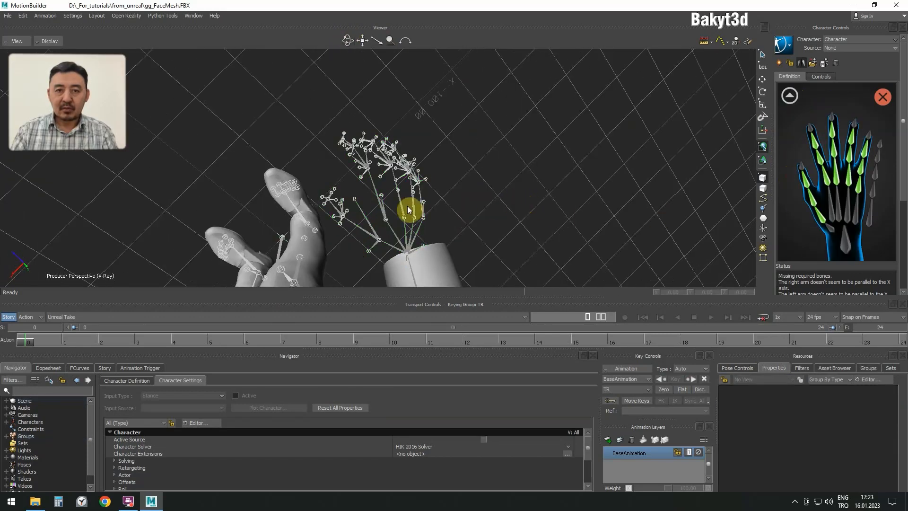
Step: Assign index_metacarpal_r and middle_metacarpal_r to the right in-hand index and in-hand middle slots
left_click(383, 211)
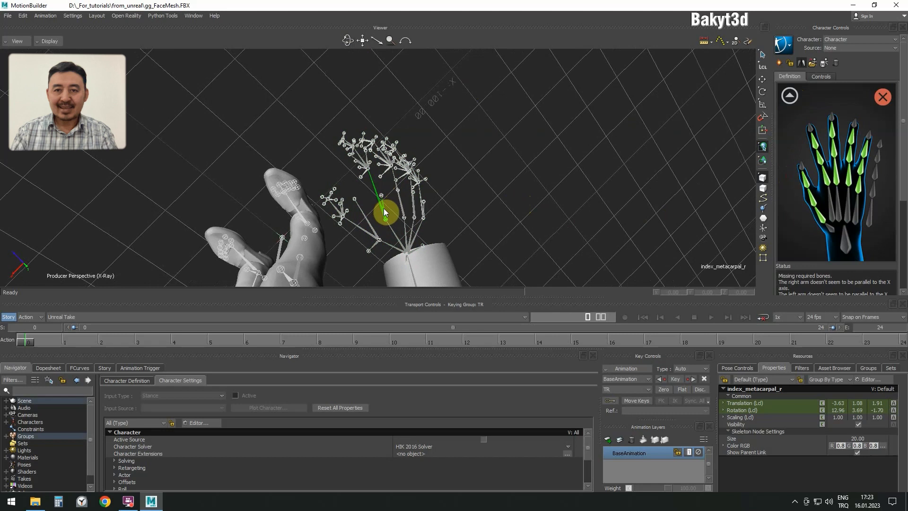
right_click(835, 216)
left_click(839, 217)
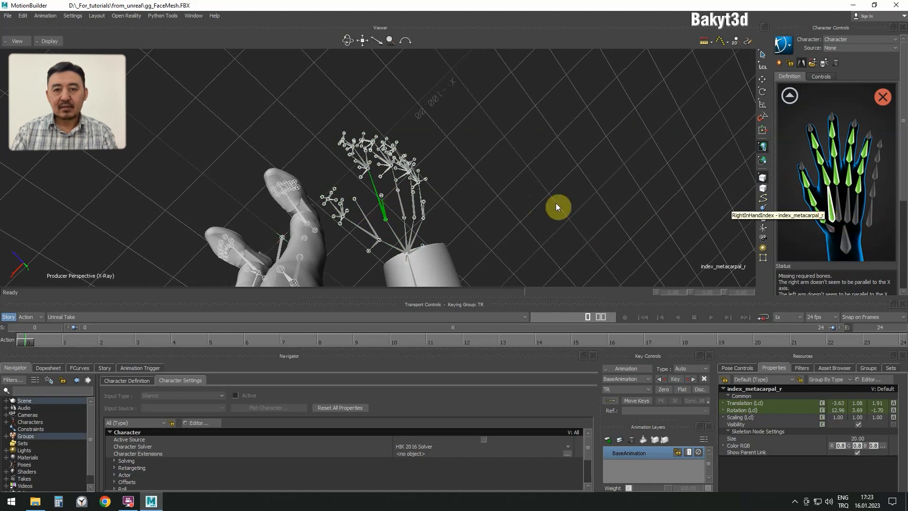
left_click(403, 212)
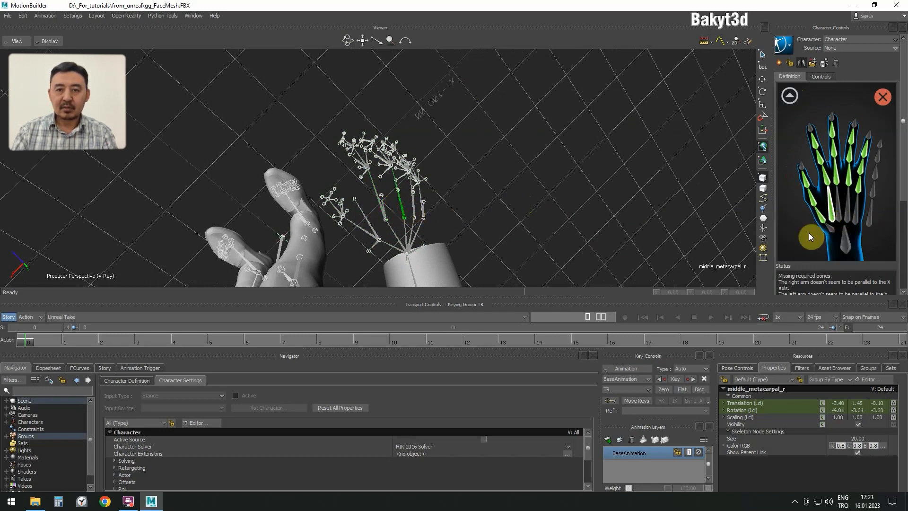
right_click(844, 213)
left_click(844, 213)
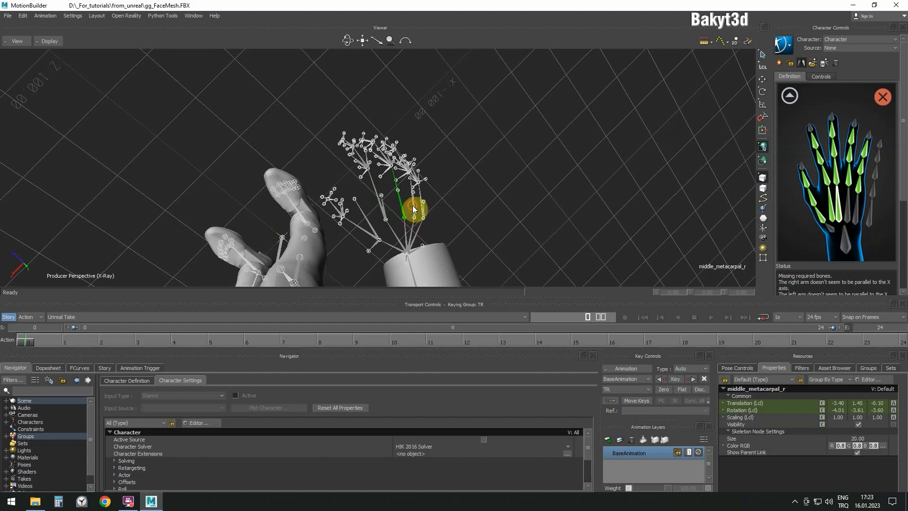
Step: Assign ring_metacarpal_r and pinky_metacarpal_r to the right in-hand ring and in-hand pinky slots, and return to the full-body slot view
left_click(413, 208)
right_click(853, 214)
left_click(854, 216)
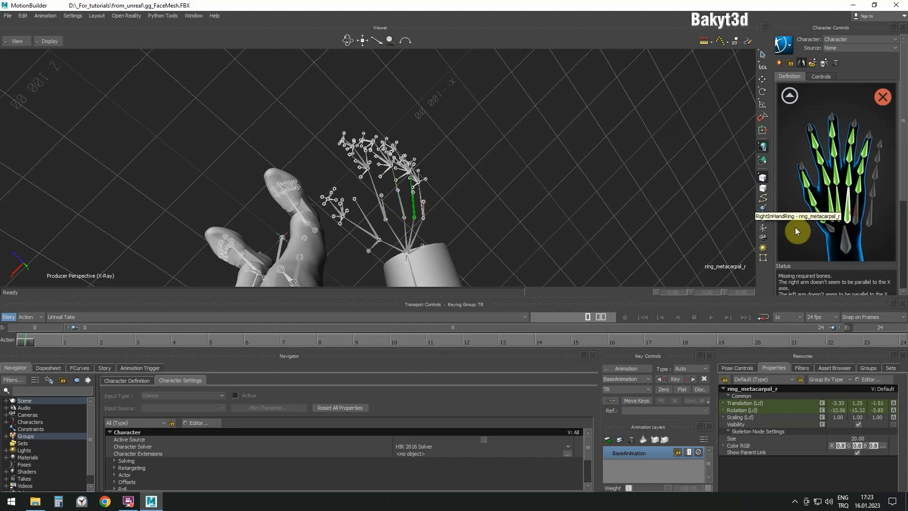
left_click(422, 213)
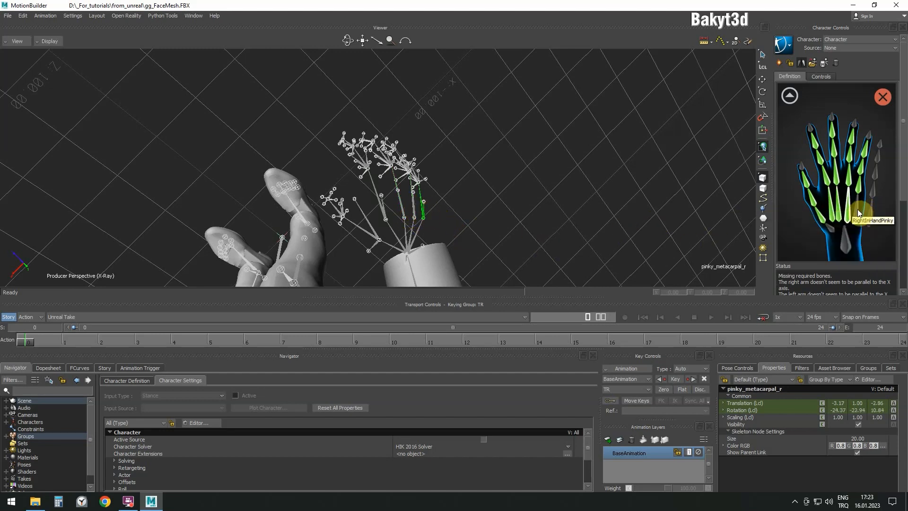
right_click(859, 211)
left_click(862, 215)
left_click(790, 96)
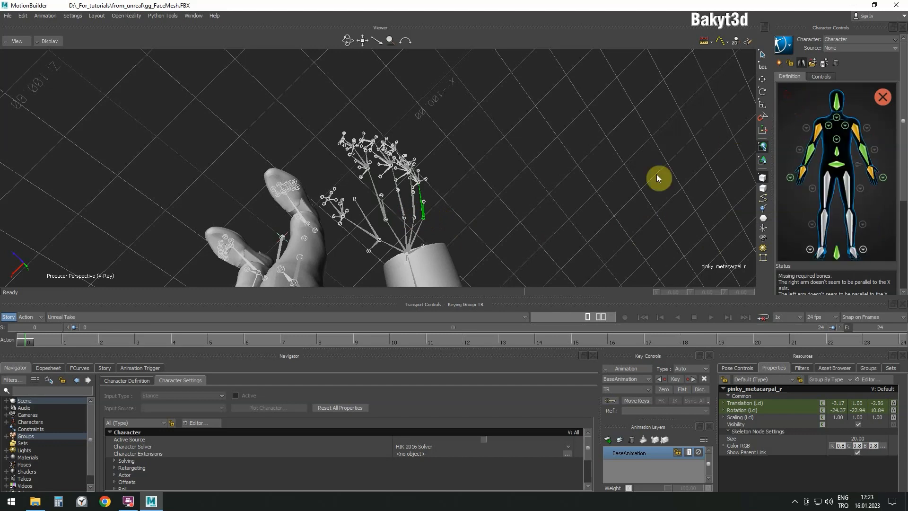
scroll(543, 183, "down", 5)
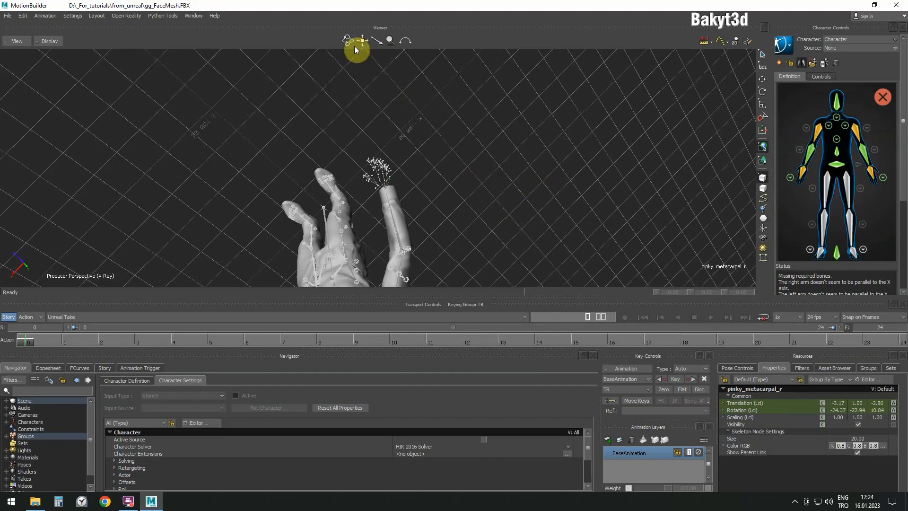
mouse_move(356, 48)
left_mouse_down()
mouse_move(348, 35)
mouse_move(388, 41)
mouse_move(363, 43)
left_mouse_up()
left_click(422, 124)
key("f")
scroll(444, 186, "down", 7)
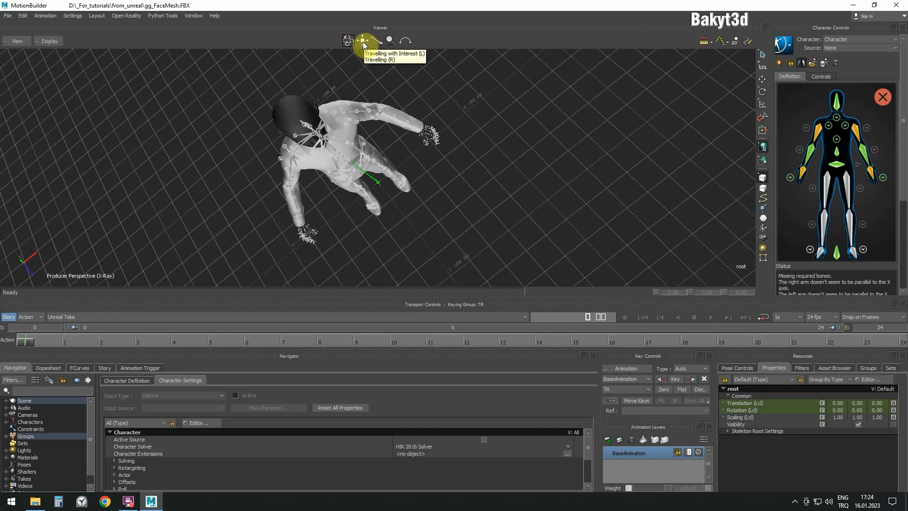
Step: Save the scene as a new binary FBX file named mobu_skel_def in the moBu folder
left_click(8, 16)
left_click(34, 60)
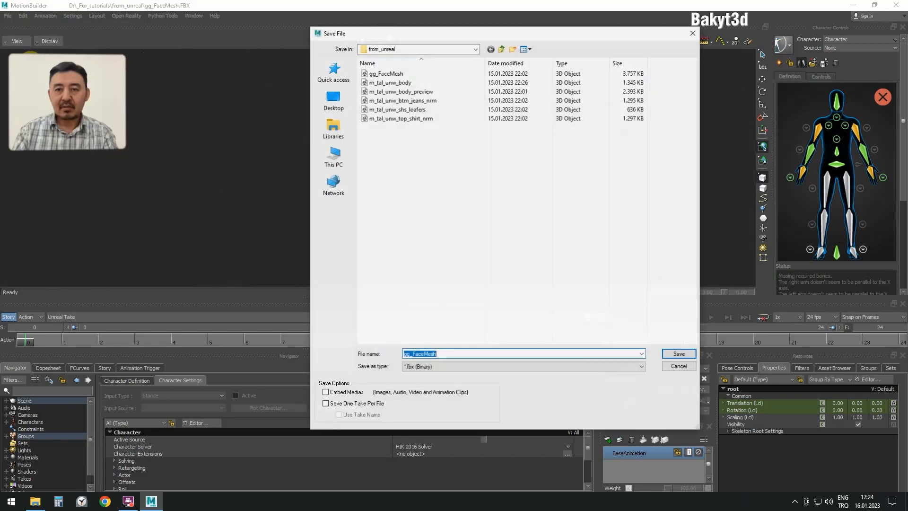
left_click(501, 49)
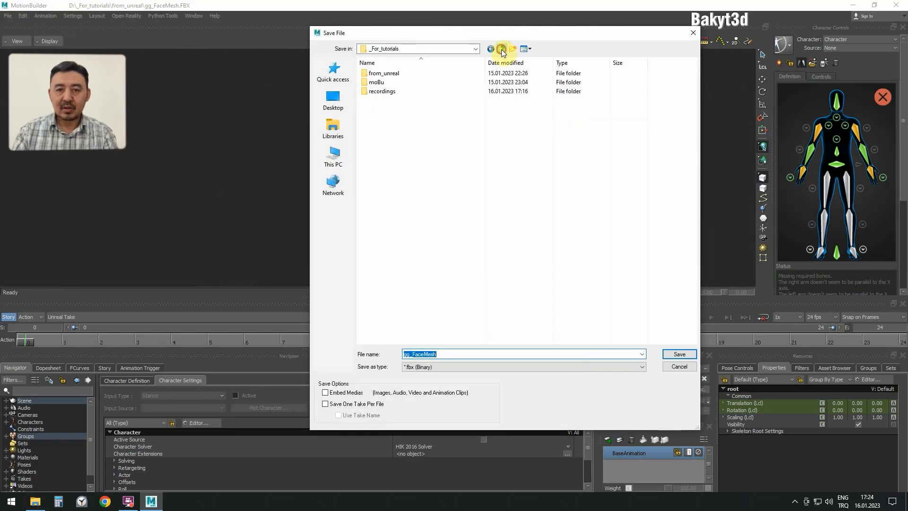
double_click(381, 83)
left_click(378, 75)
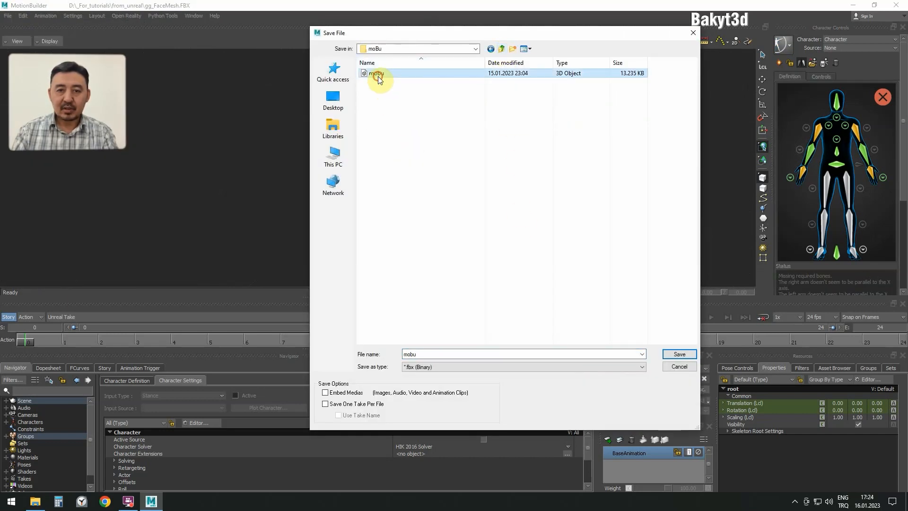
left_click(631, 353)
type("_skel_def")
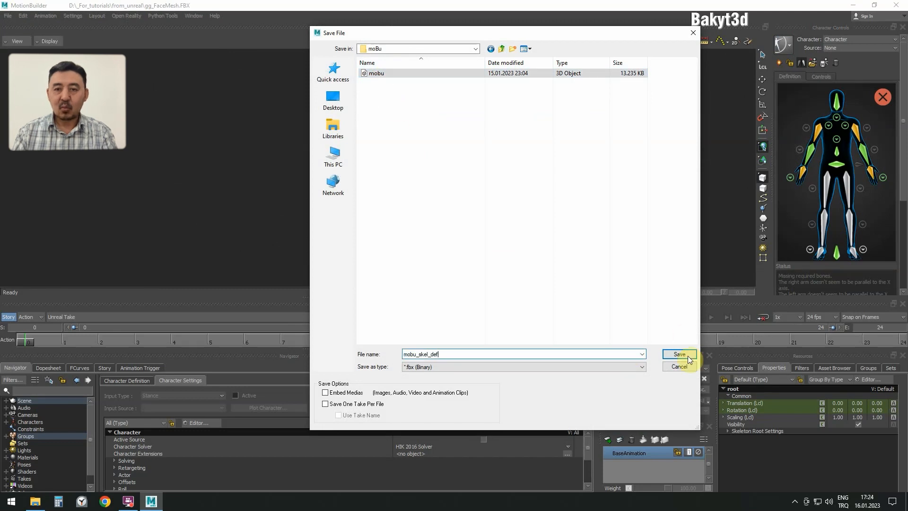
left_click(679, 354)
left_click(263, 472)
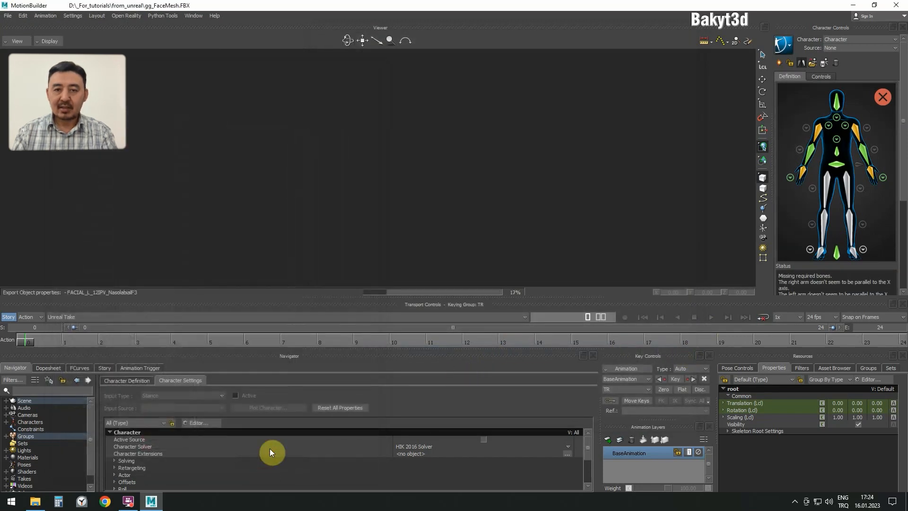
Step: Reopen mobu_skel_def from the moBu folder without saving changes to the current scene
left_click(10, 18)
left_click(19, 34)
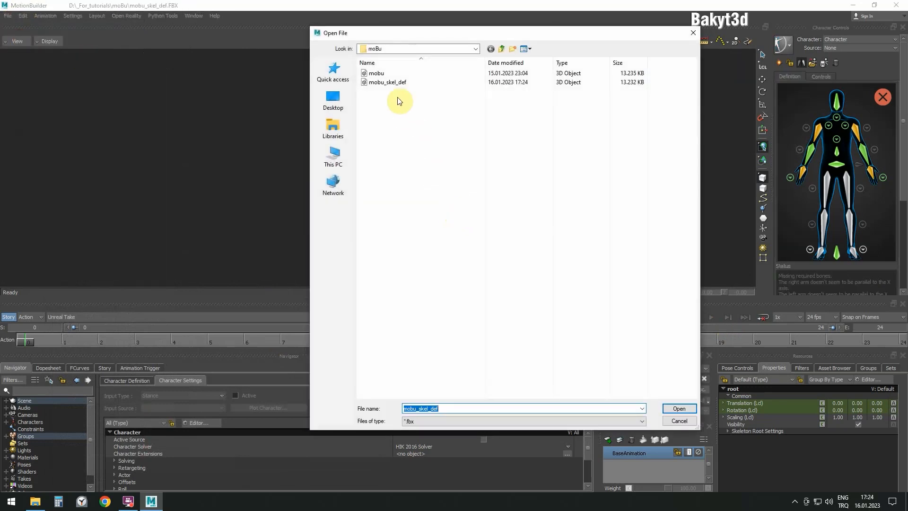
double_click(392, 85)
left_click(442, 277)
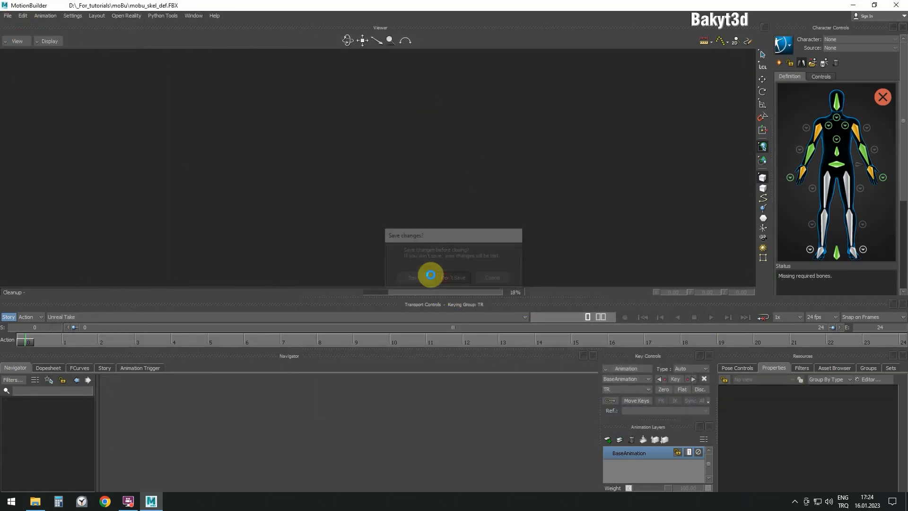
left_click(325, 472)
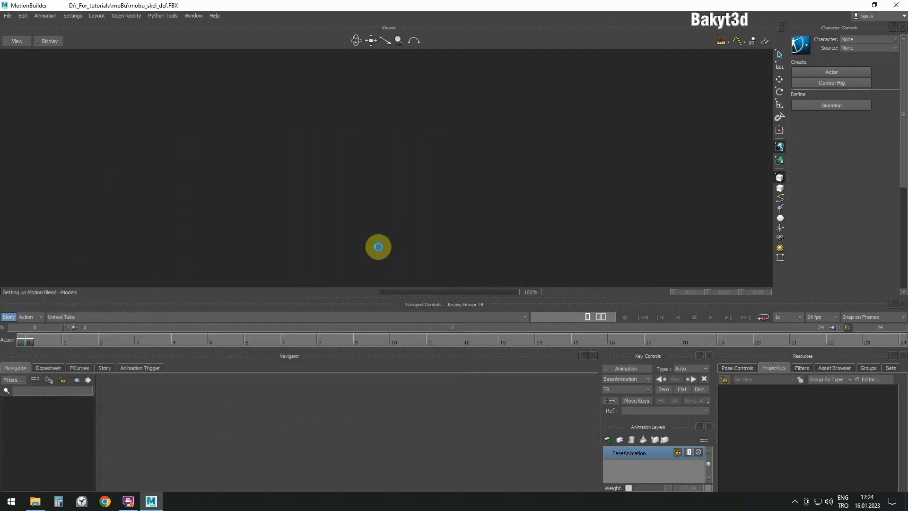
Step: Assign thigh_l and calf_l to the left upper leg and left lower leg slots of the character definition
left_click_drag(347, 42, 361, 40)
scroll(396, 154, "up", 2)
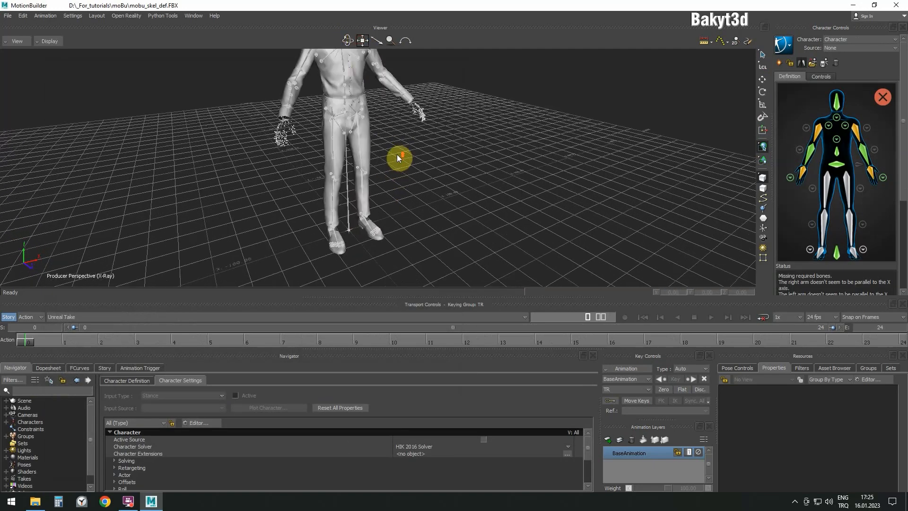
left_click(352, 116)
right_click(853, 191)
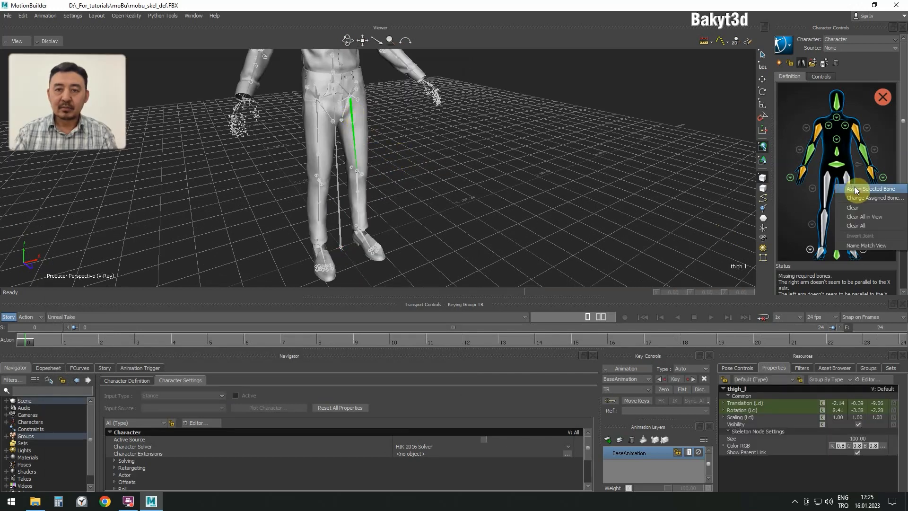
left_click(855, 188)
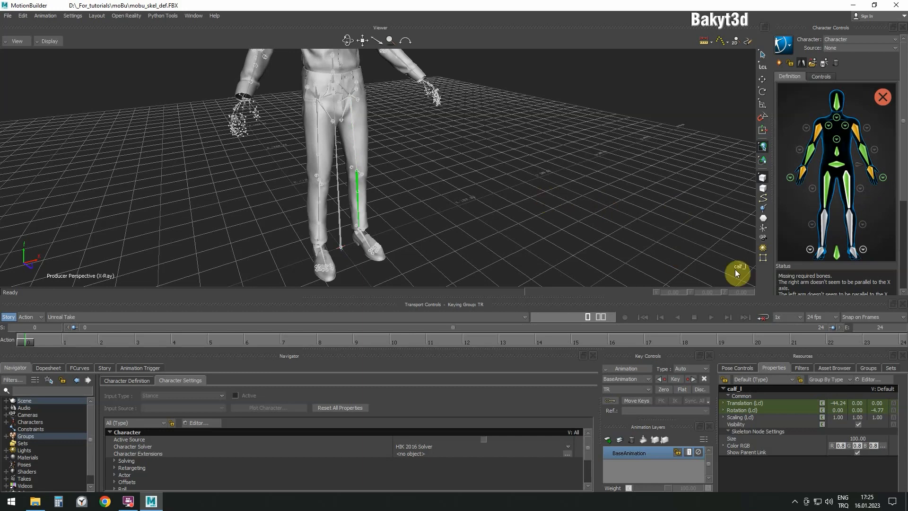
right_click(853, 223)
left_click(857, 227)
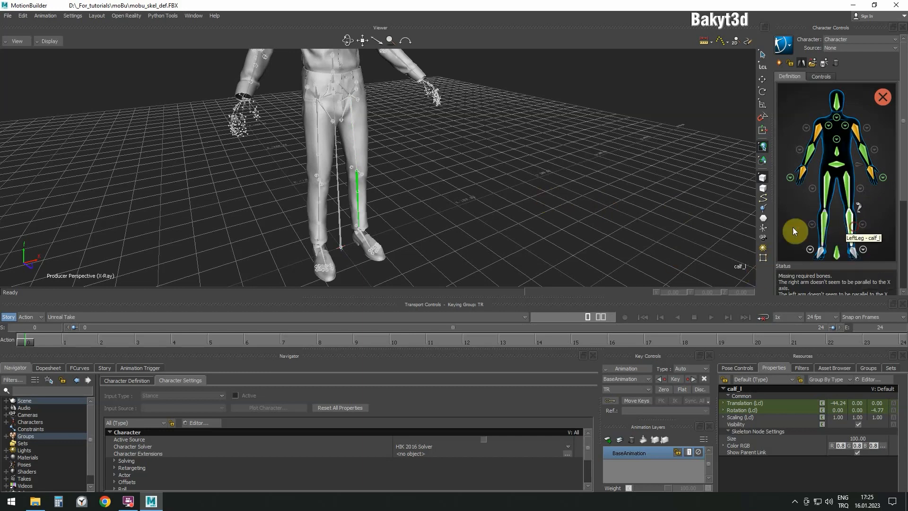
Step: Assign foot_l to the left foot slot and ball_l to the base slot of the left big toe, and return to the full-body view
right_click(854, 251)
left_click(858, 255)
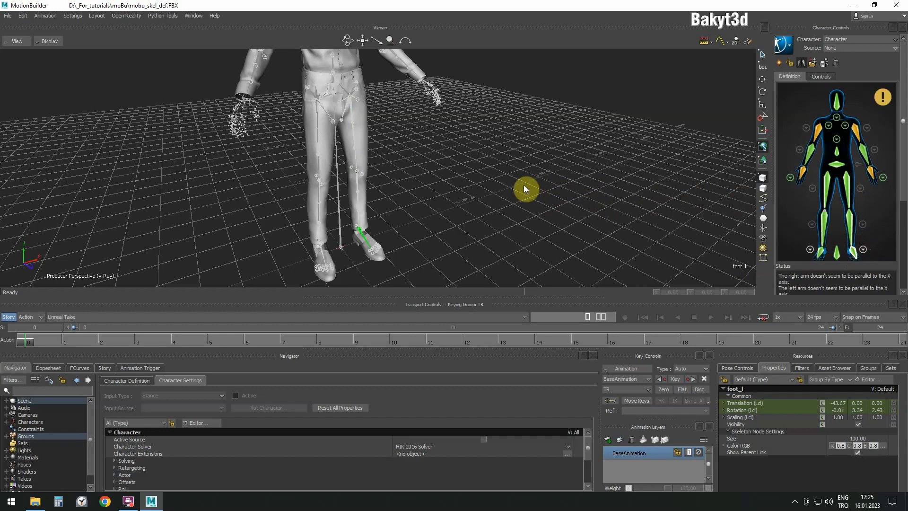
left_click(863, 249)
right_click(854, 149)
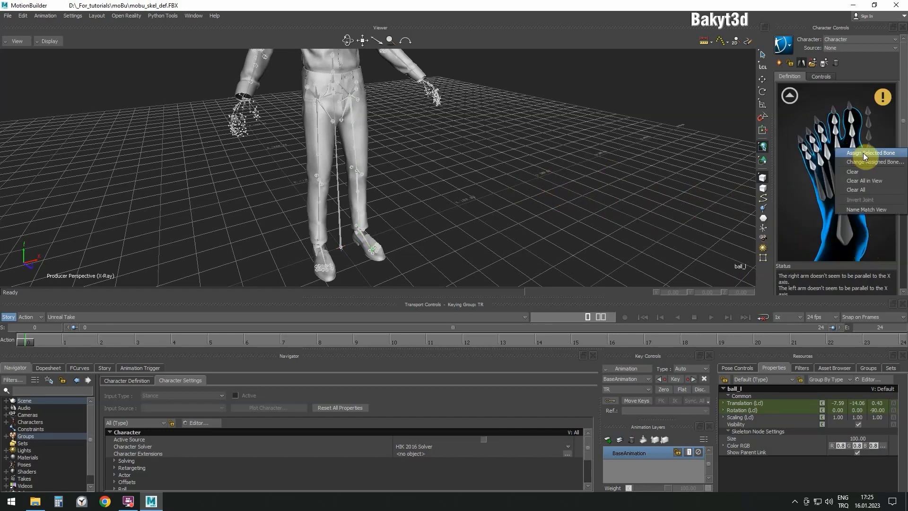
left_click(862, 153)
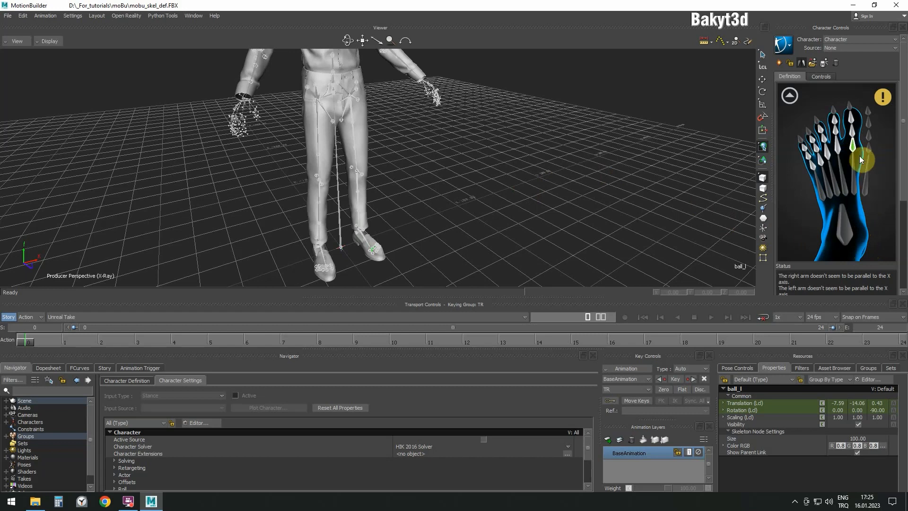
left_click(790, 96)
Step: Select ball_r down the right leg's hierarchy and assign it to the base slot of the right big toe, returning to the full-body view
left_click(824, 223)
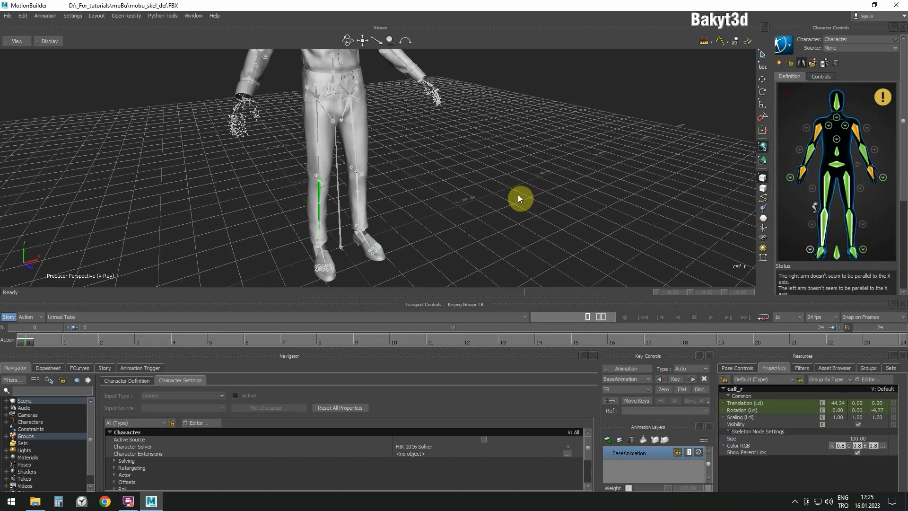
key("Down")
key("Down")
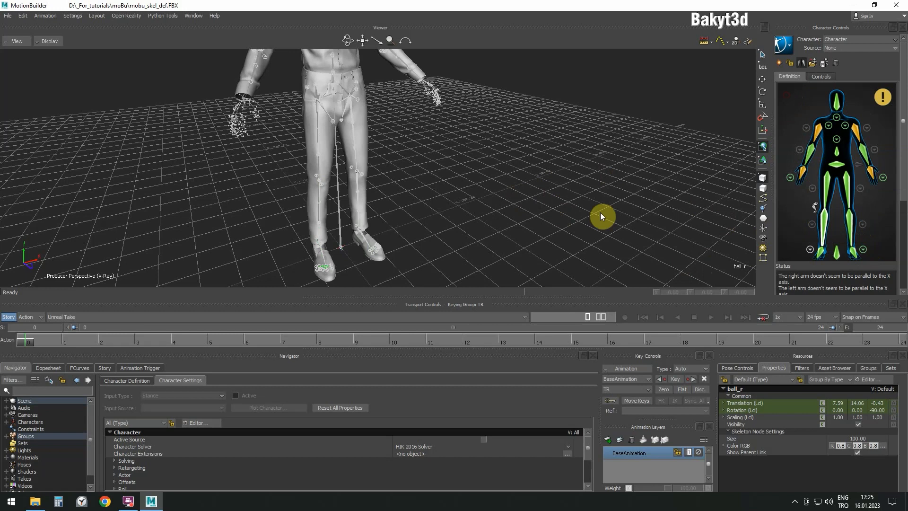
left_click(810, 249)
right_click(821, 150)
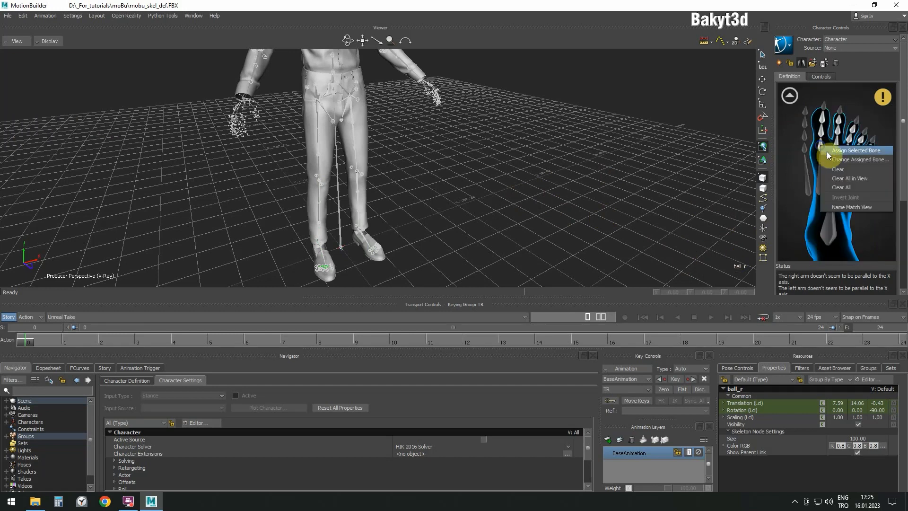
left_click(827, 152)
left_click(789, 96)
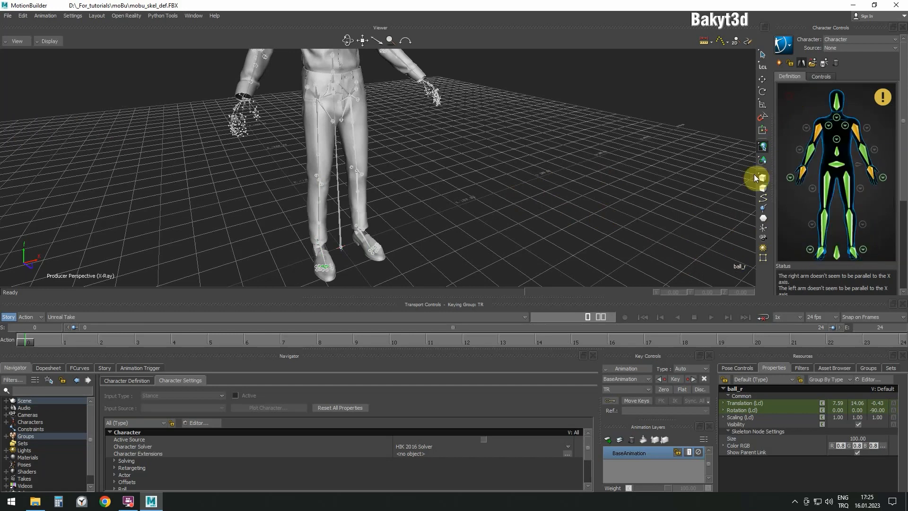
Step: Save the scene with the leg and foot bones assigned
scroll(445, 151, "down", 2)
scroll(363, 44, "up", 1)
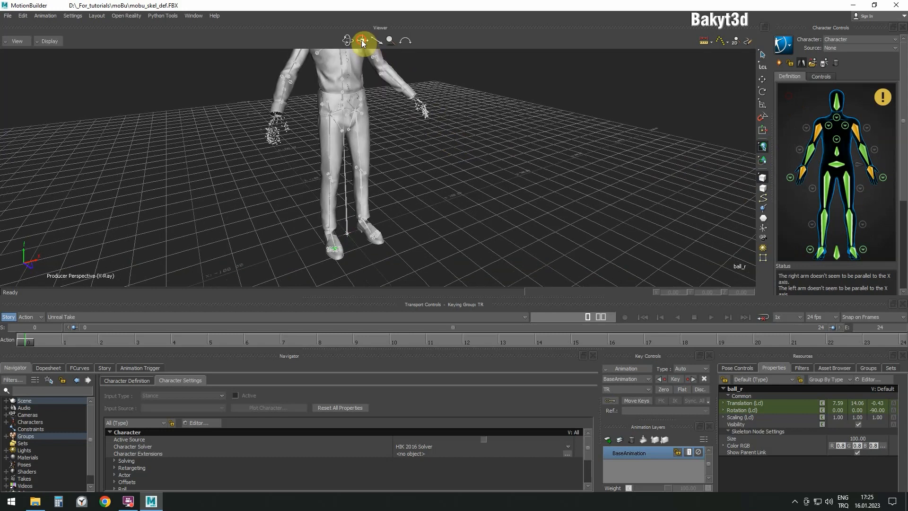
left_click_drag(361, 41, 373, 77)
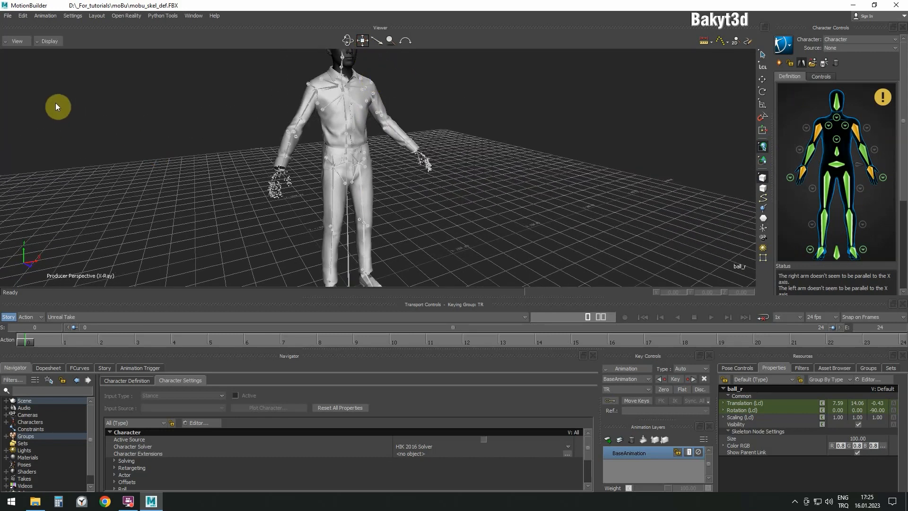
left_click(6, 16)
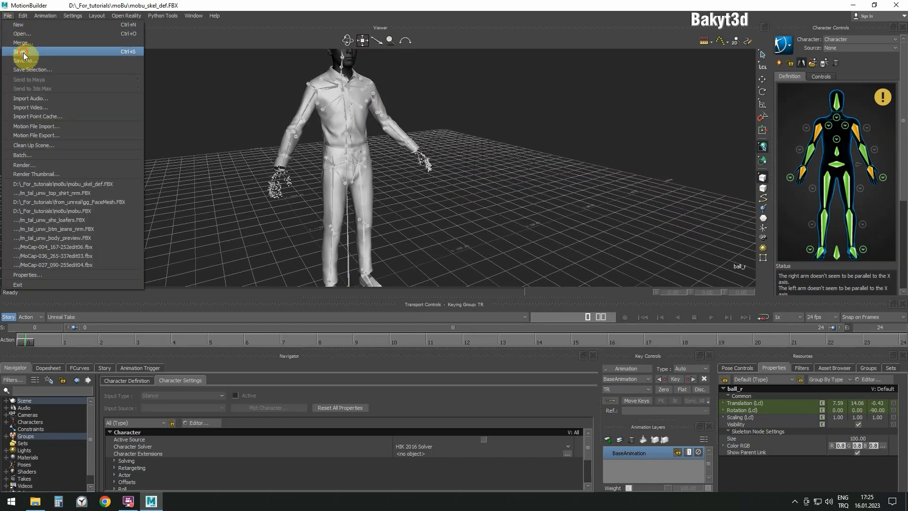